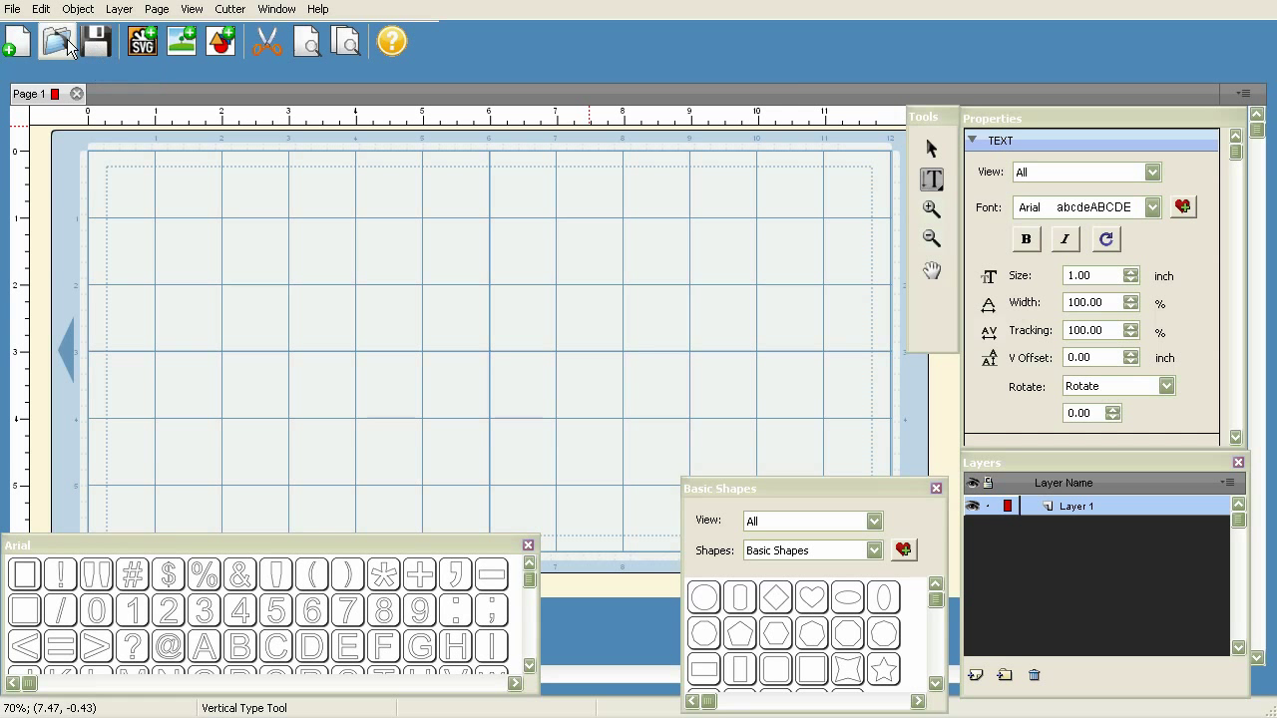
Look over the File menu commands, then dismiss the menu.
left_click(13, 9)
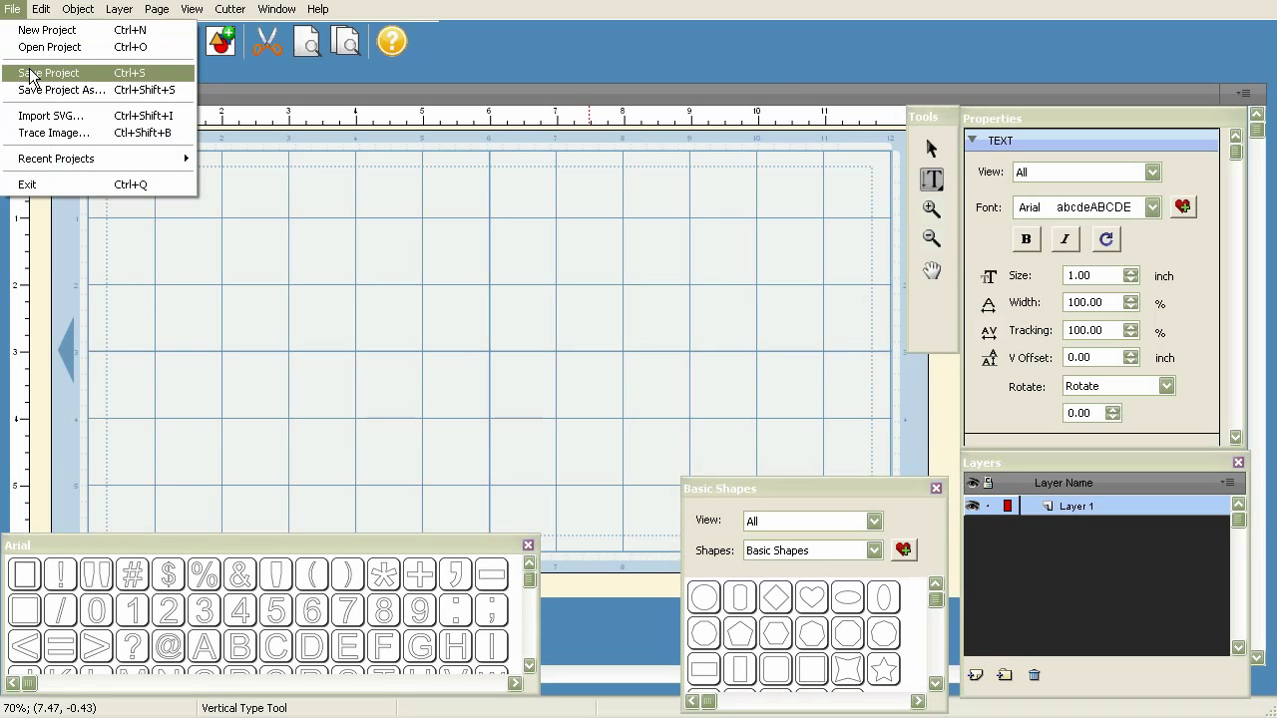
mouse_move(78, 9)
key("Escape")
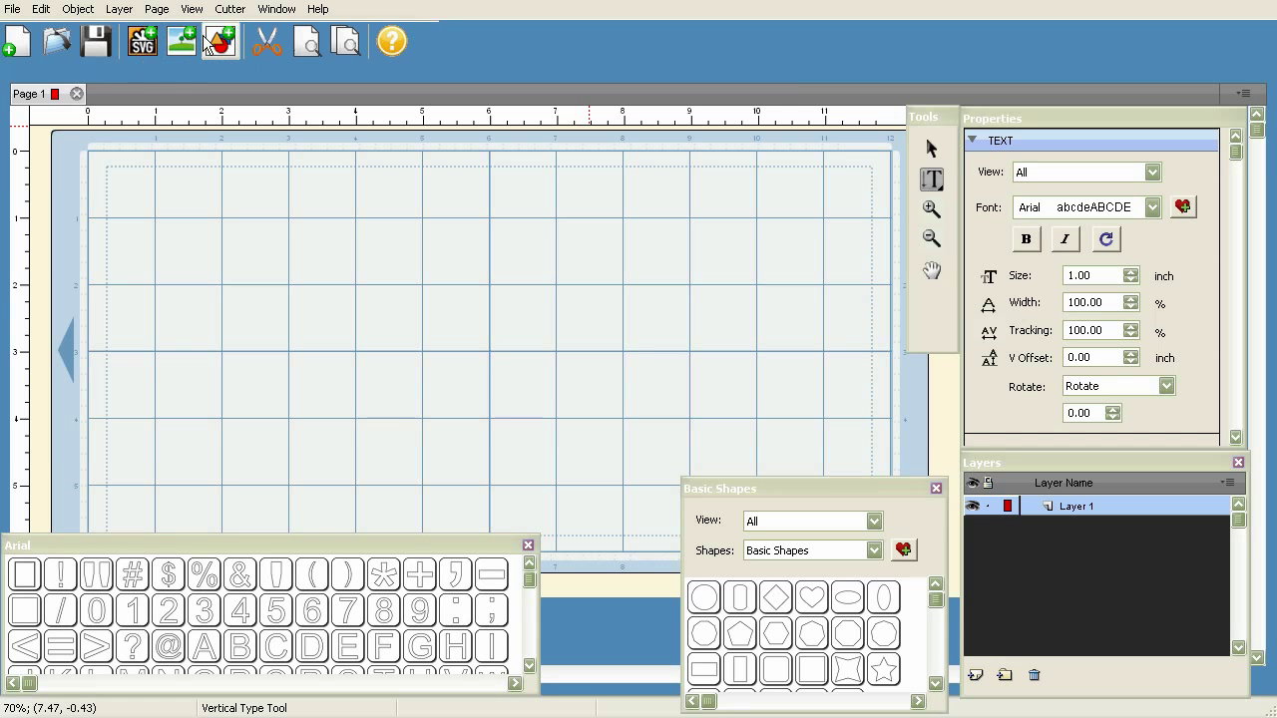
Import the horse SVG onto the page and select the imported horse outline.
left_click(146, 50)
left_click_drag(361, 37, 437, 93)
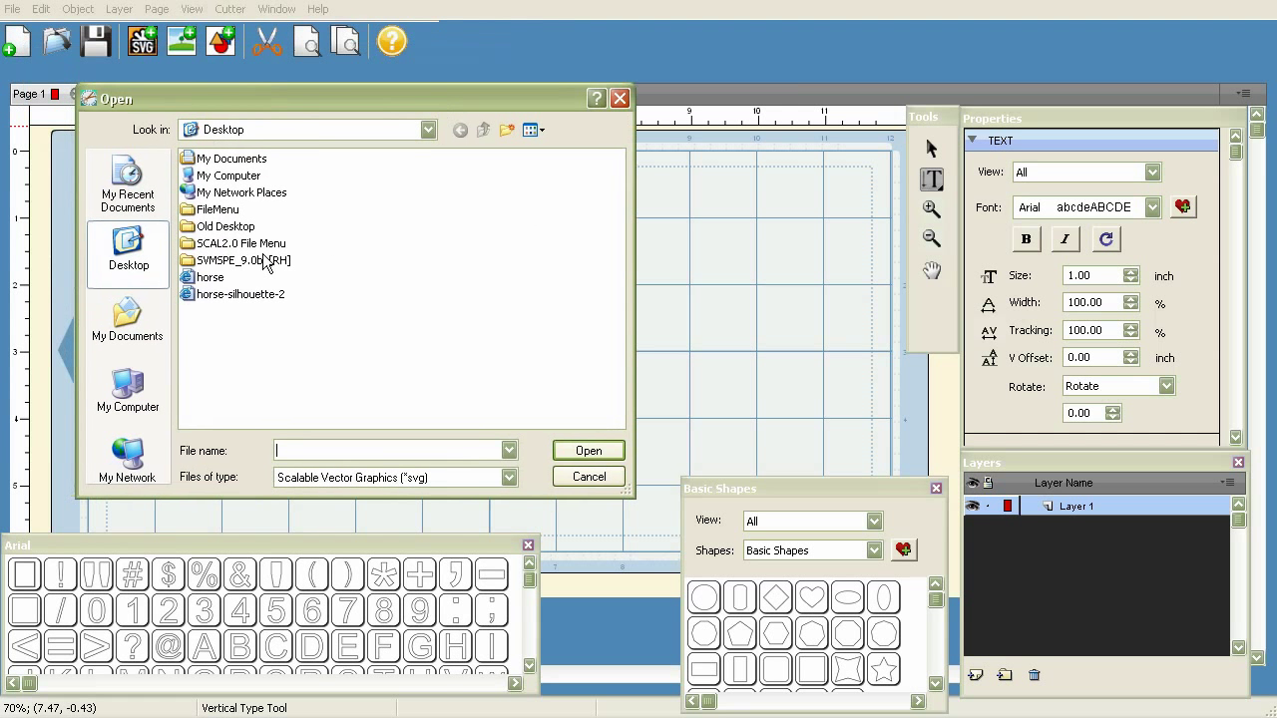
double_click(212, 274)
left_click(276, 265)
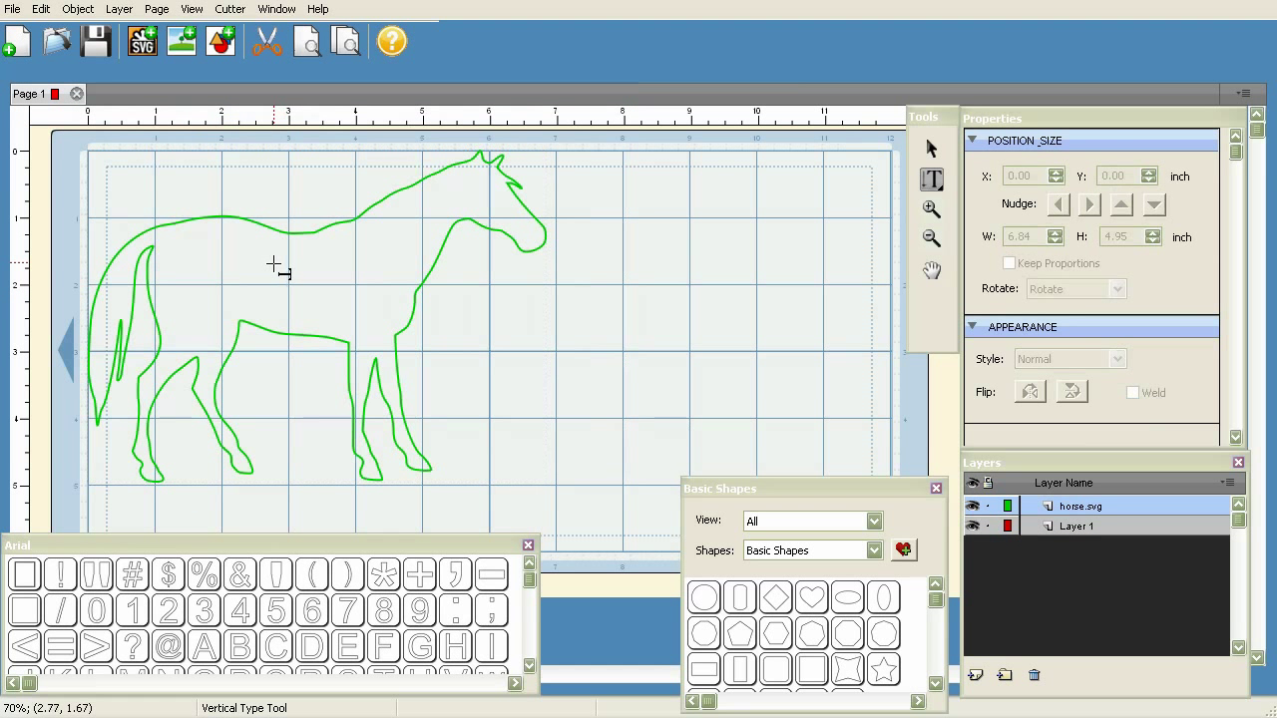
left_click(932, 147)
left_click(344, 237)
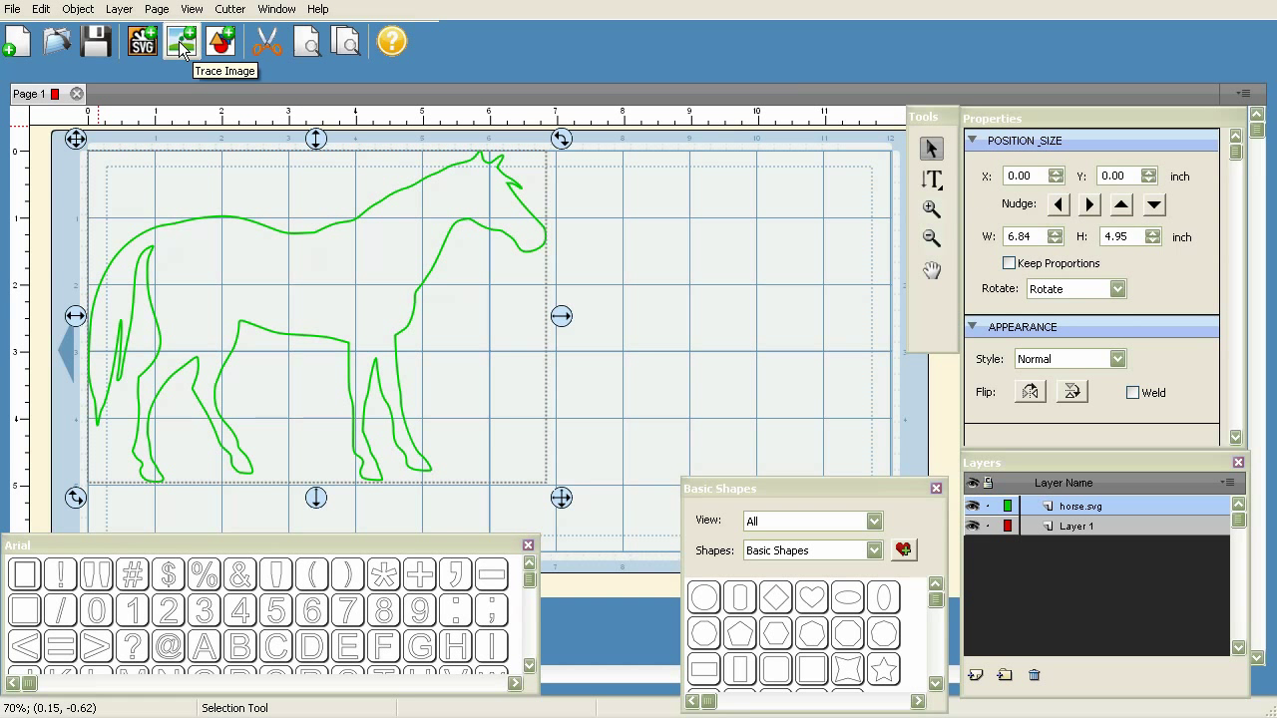
Browse the File menu and nudge the Basic Shapes panel slightly.
left_click(13, 10)
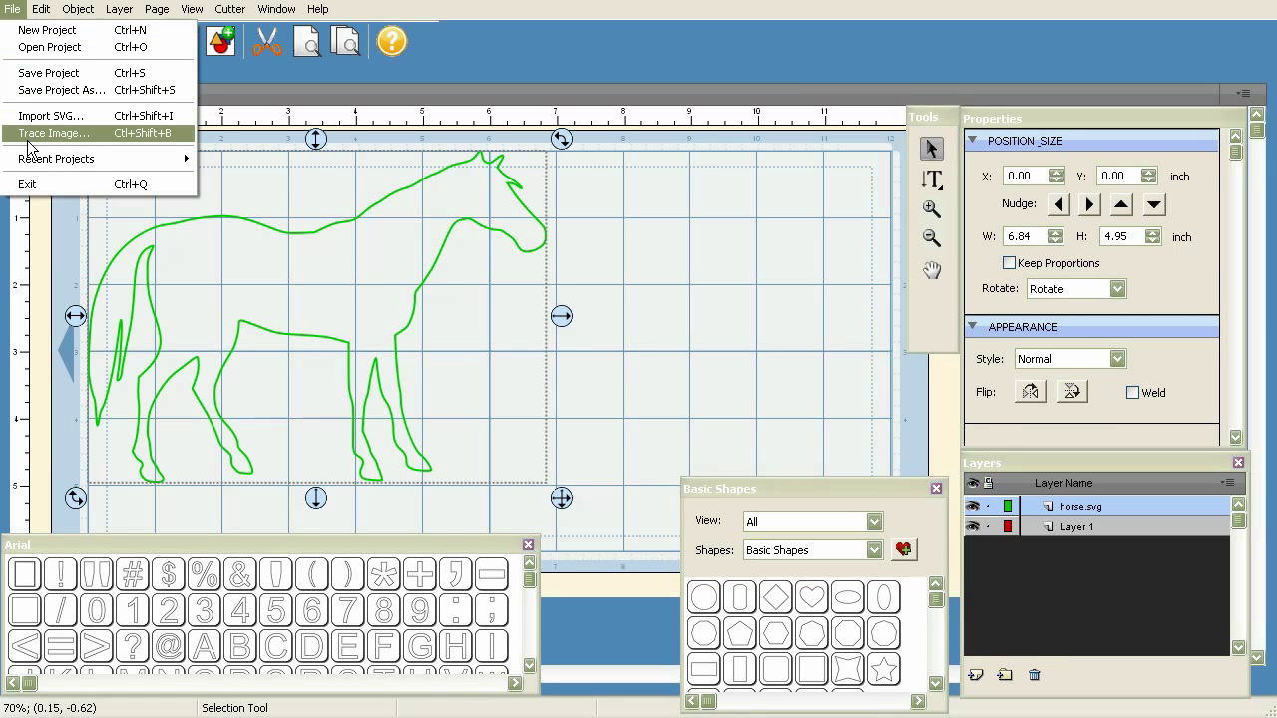
left_click(222, 42)
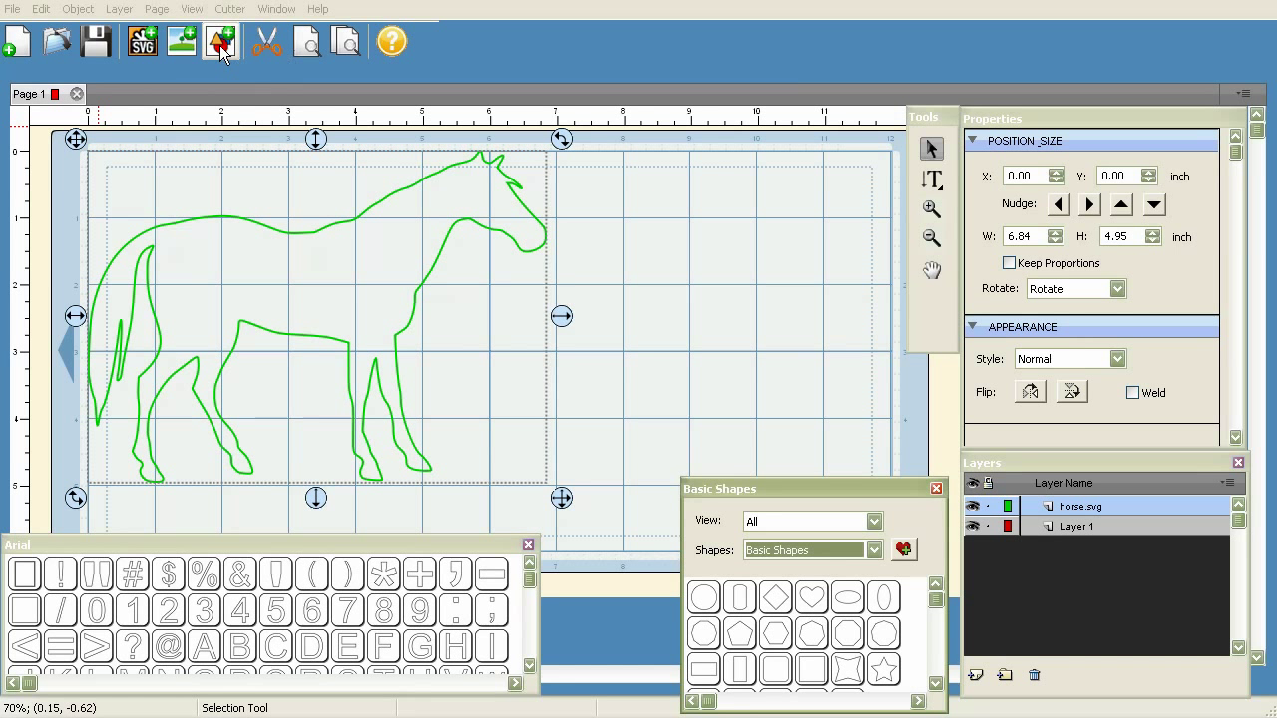
left_click_drag(795, 486, 723, 315)
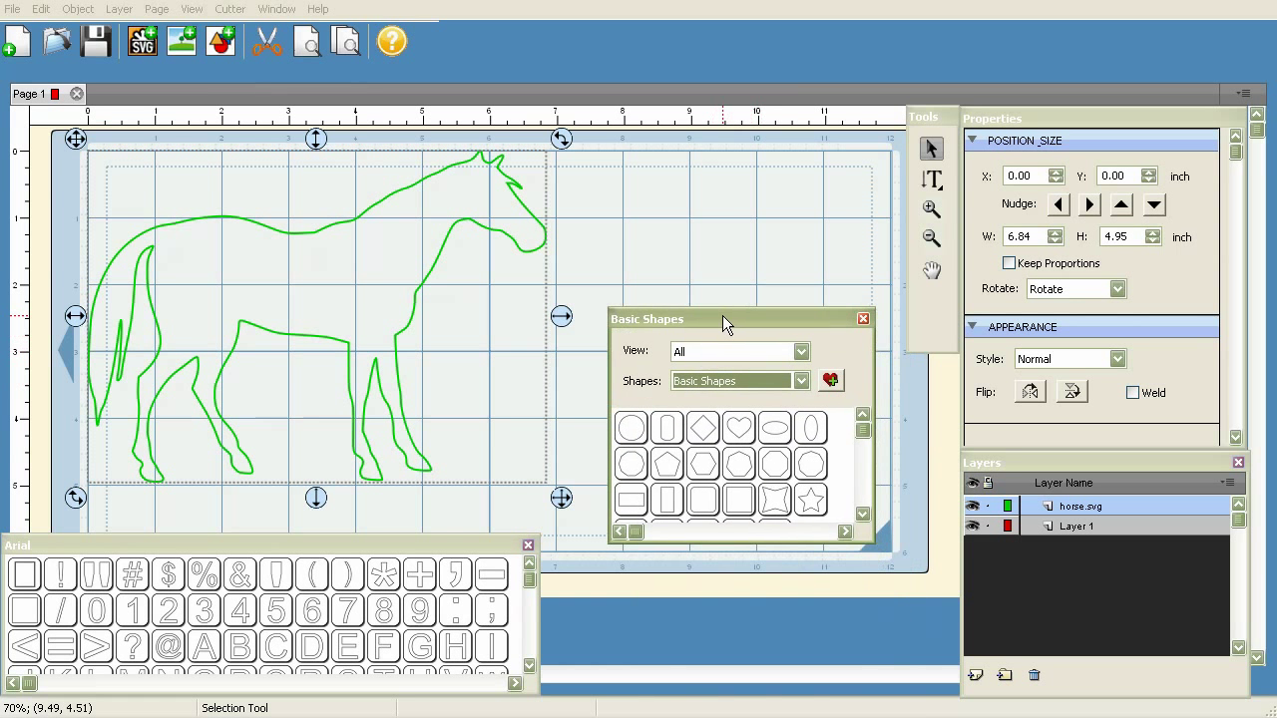
Close and reopen the Basic Shapes library, then dock it beside the Layers panel.
left_click(863, 319)
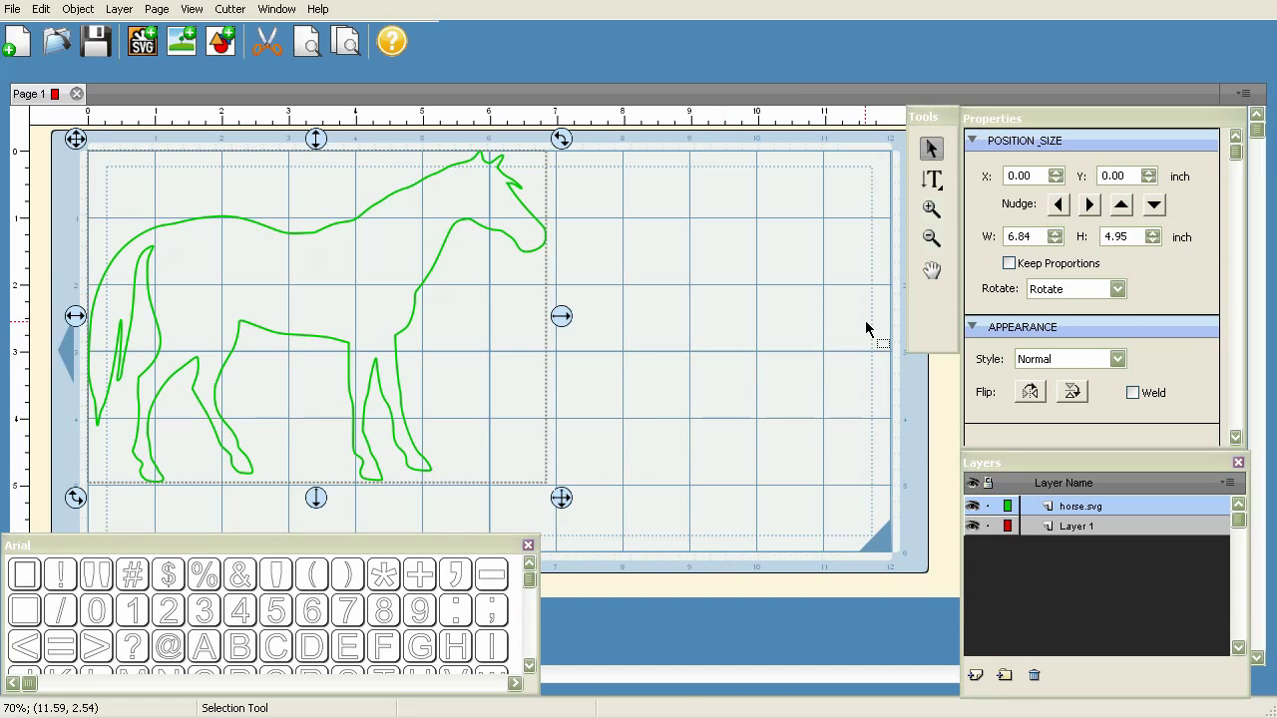
left_click(222, 42)
left_click_drag(786, 315, 864, 462)
left_click(279, 40)
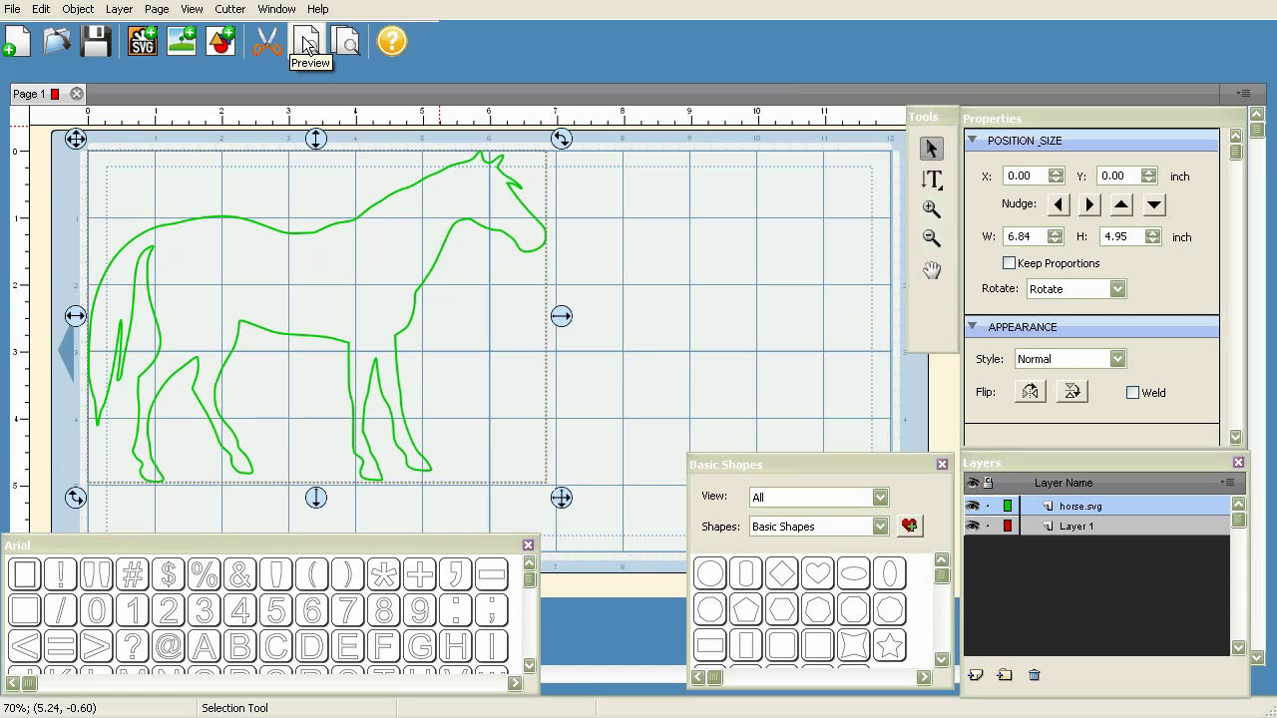
Preview the horse cut with Preview All, turn preview off and deselect the horse.
left_click(346, 42)
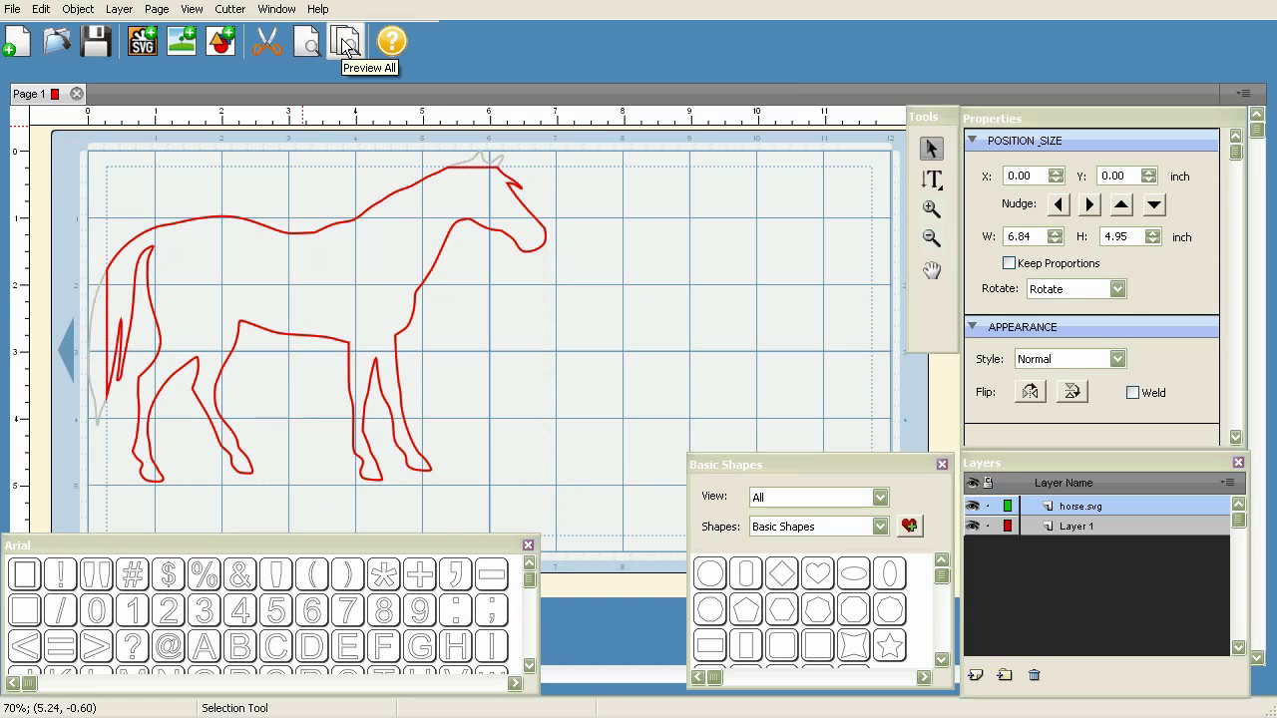
left_click(346, 42)
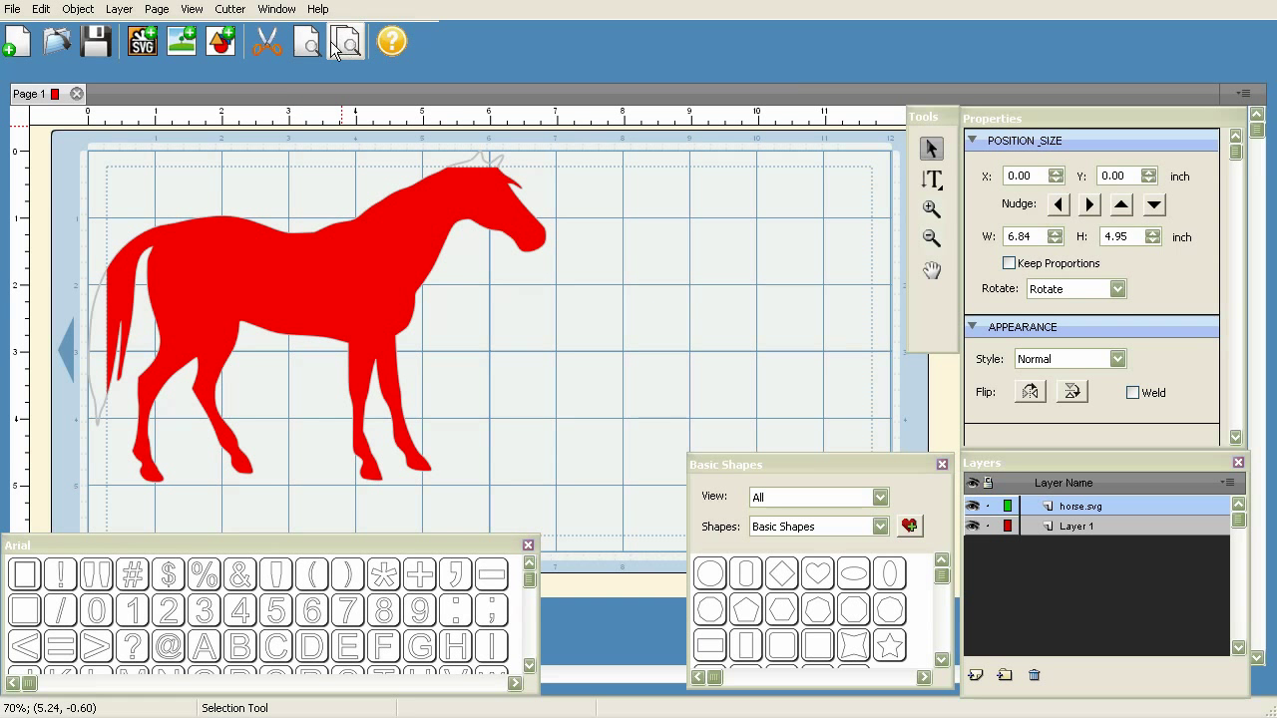
left_click(313, 48)
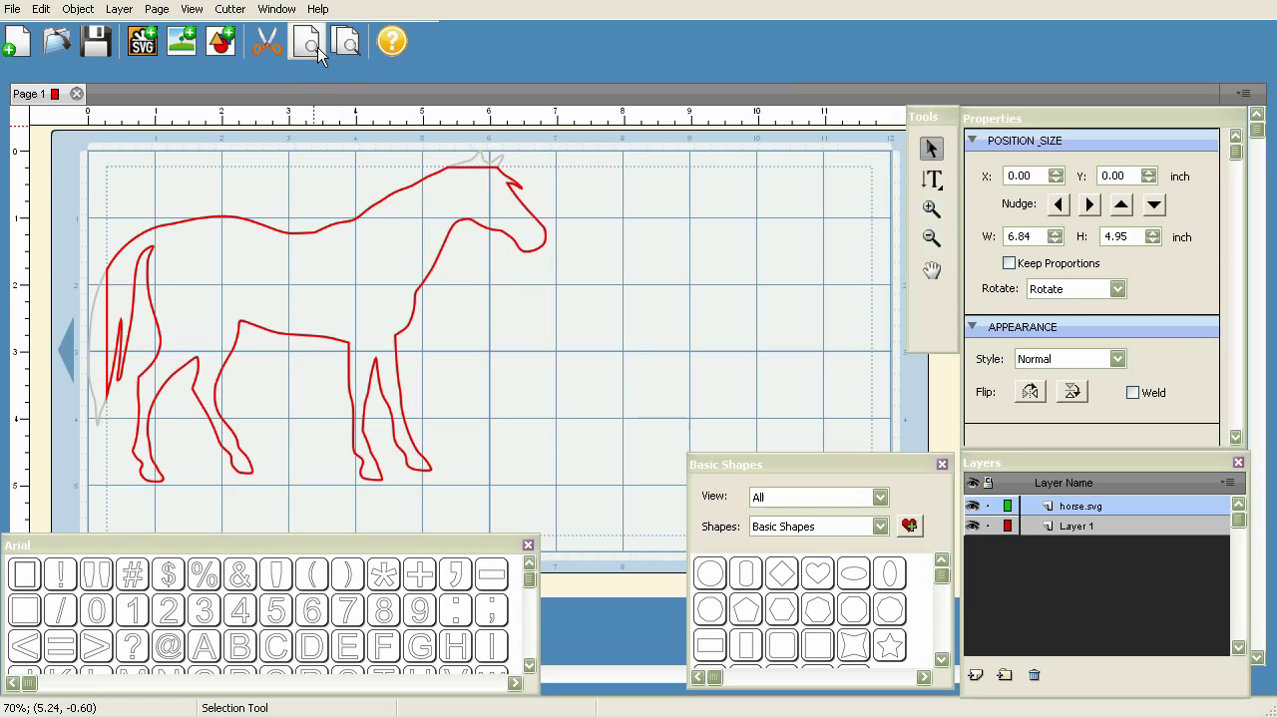
left_click(605, 158)
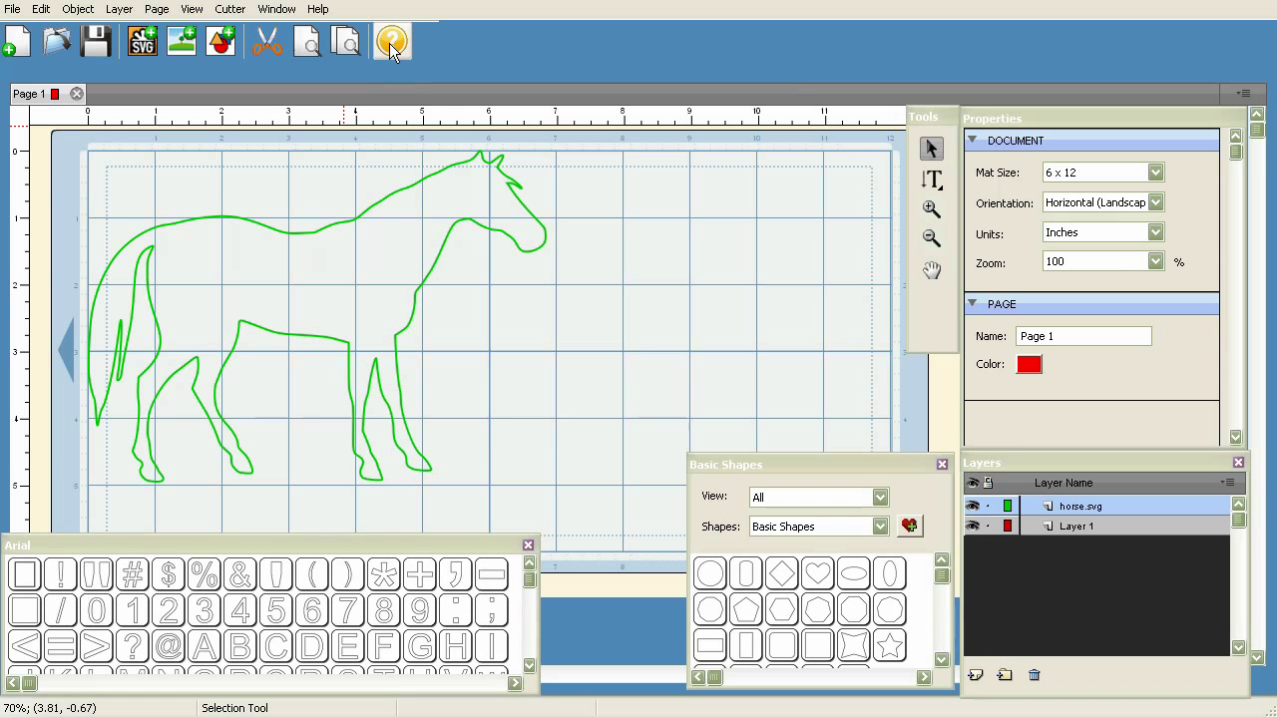
left_click(394, 47)
Choose File > New Project and decline saving the horse design.
left_click(13, 9)
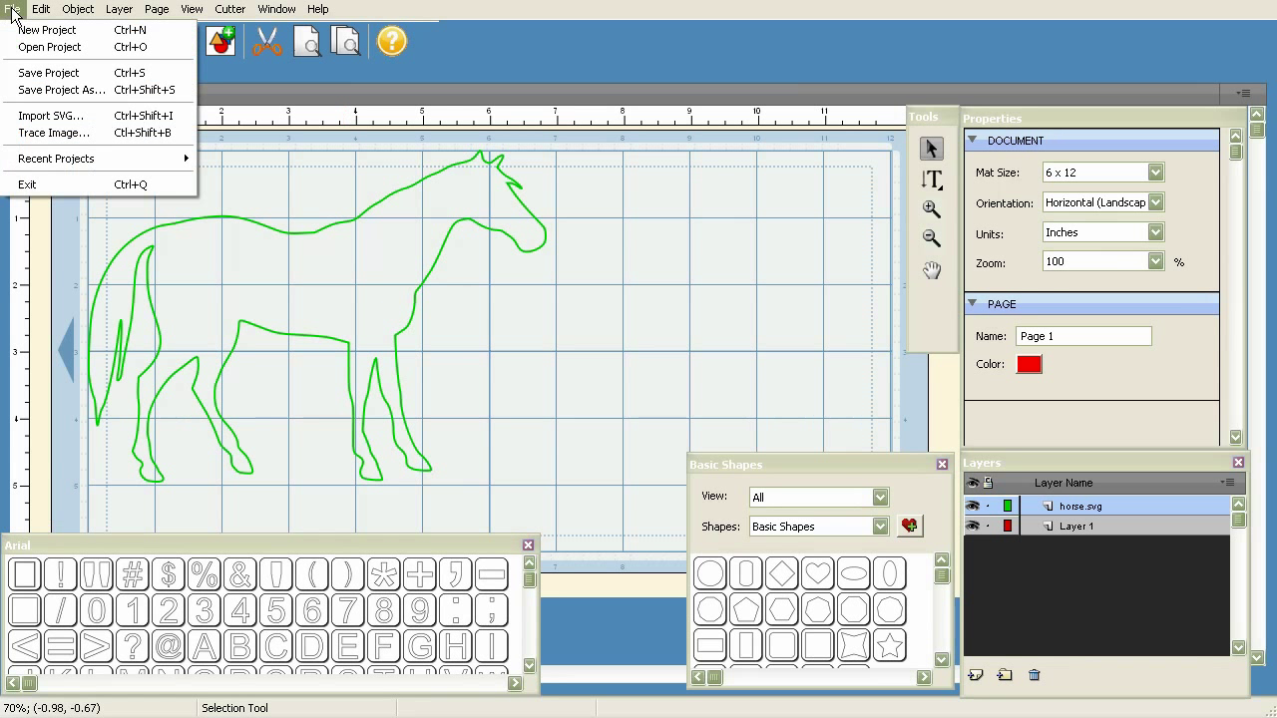
left_click(14, 10)
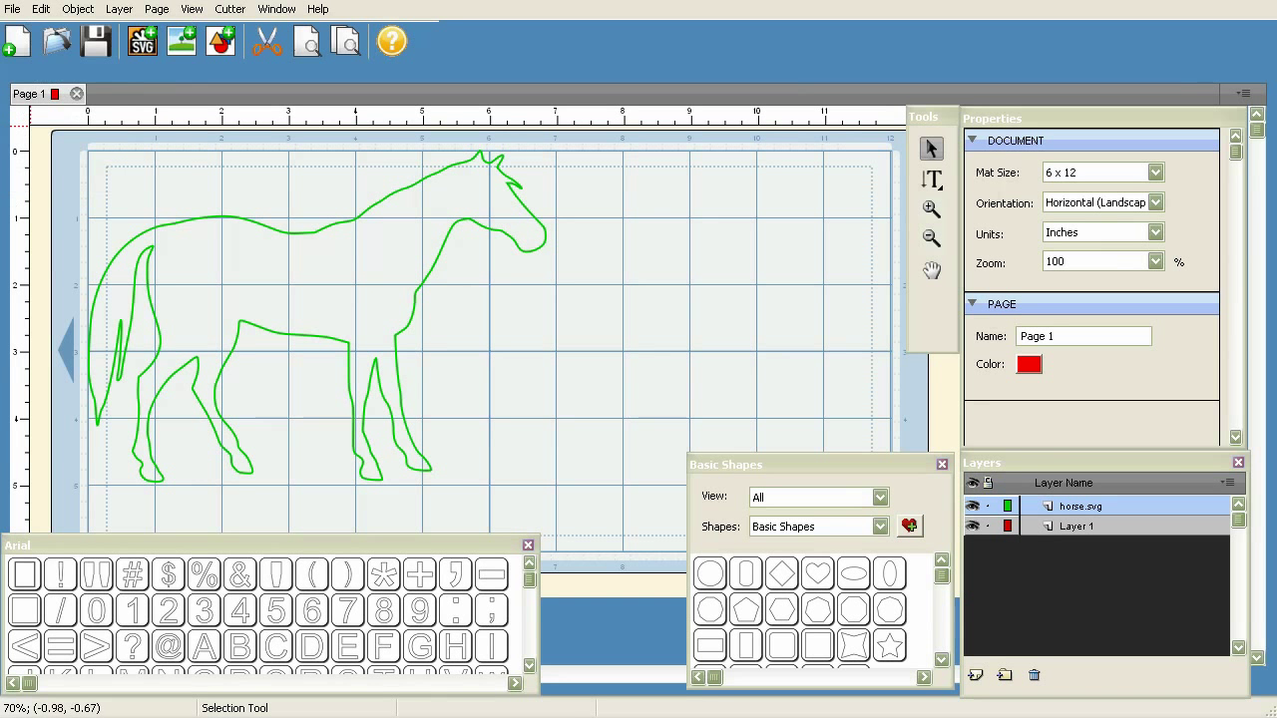
left_click(15, 11)
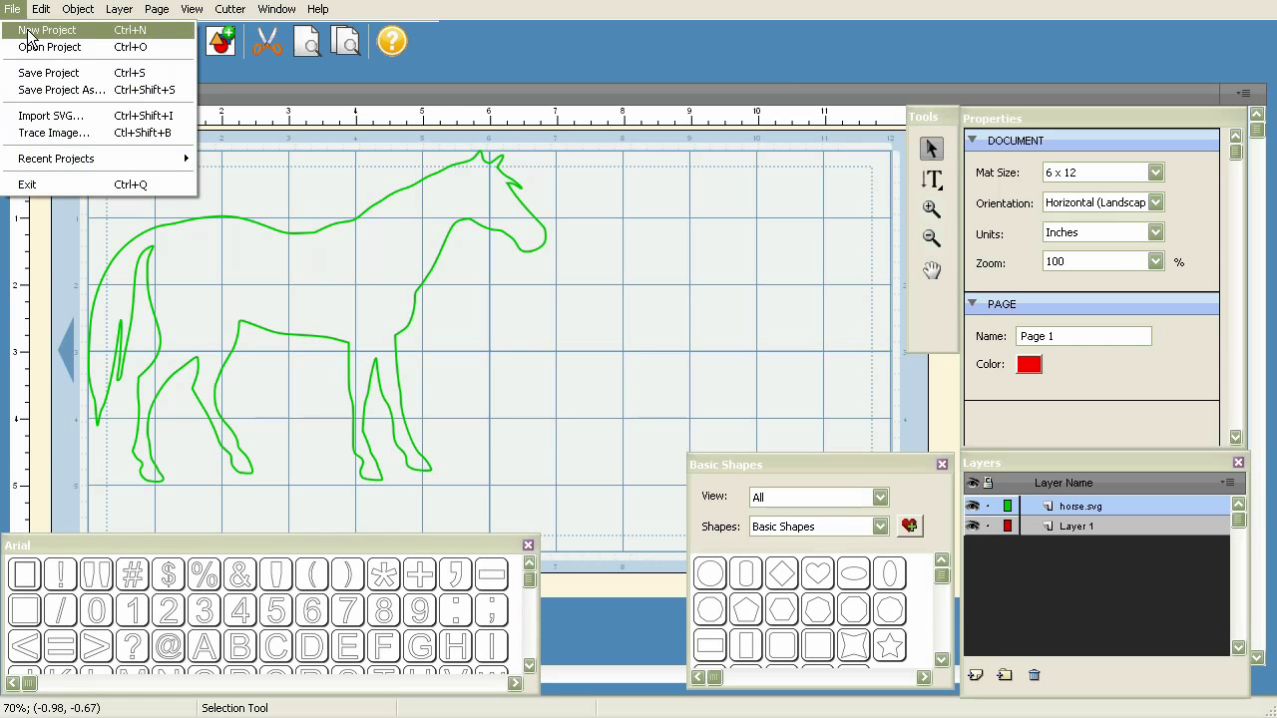
left_click(32, 28)
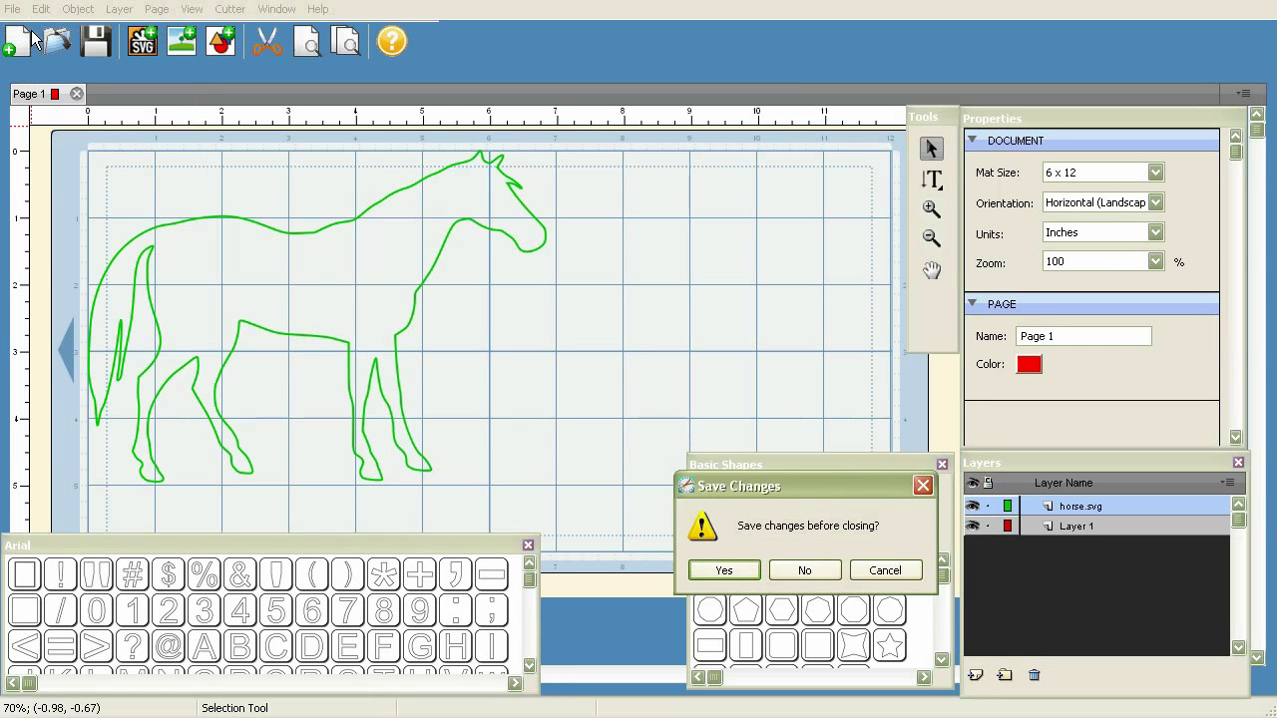
left_click(810, 571)
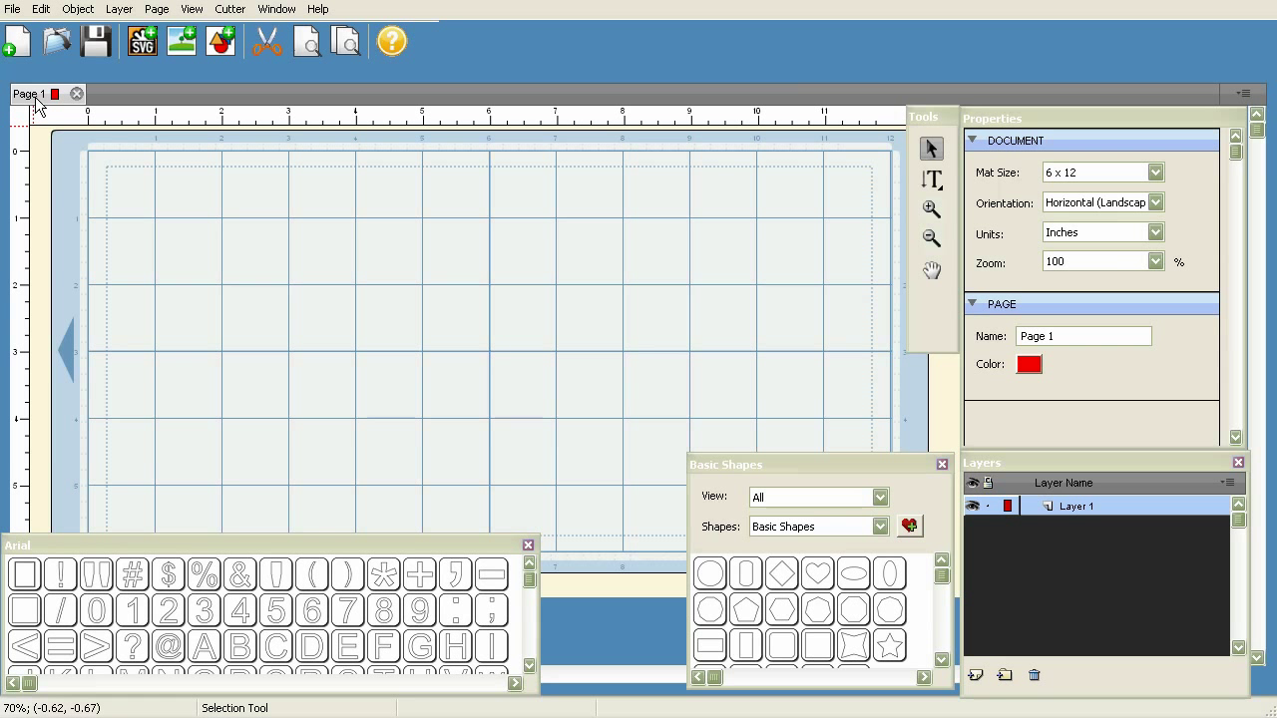
Add a square at the page's top-left and stretch it to 7.56 × 3.63 inches.
left_click(826, 651)
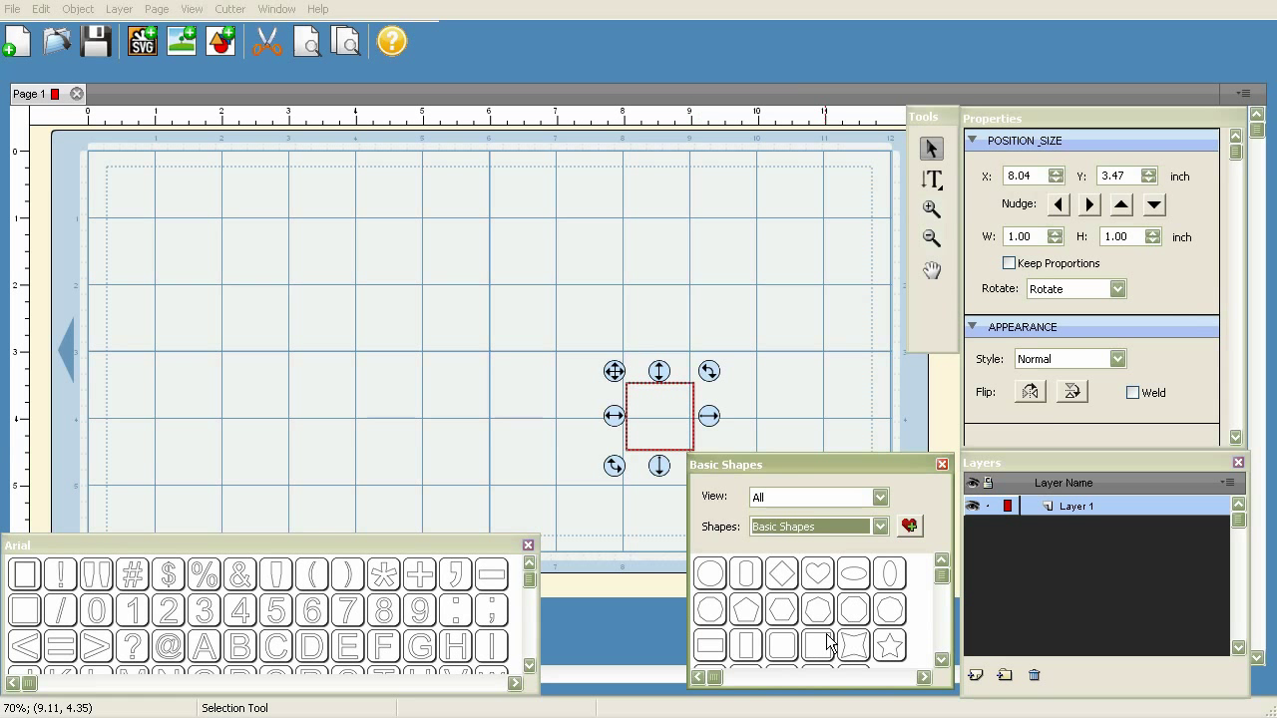
left_click_drag(608, 370, 113, 170)
left_click_drag(209, 267, 649, 443)
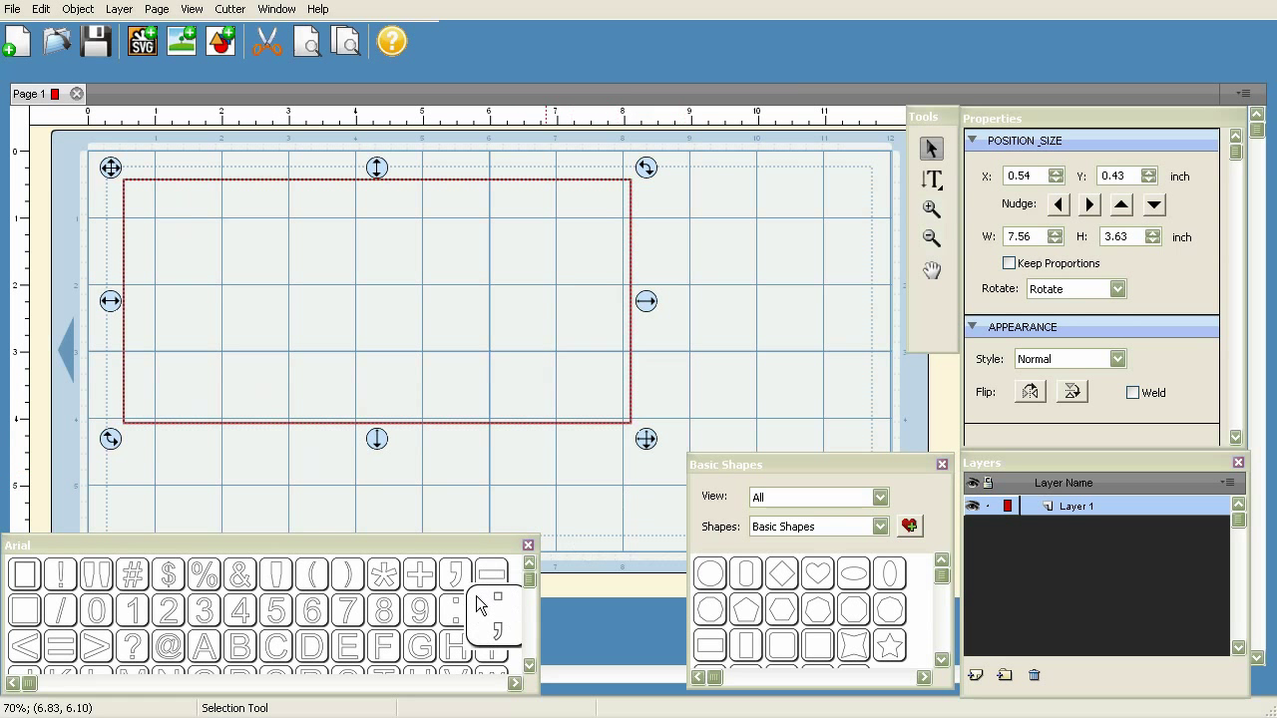
Write horizontal 'Happy Birthday' text and centre it inside the rectangle.
left_click(931, 180)
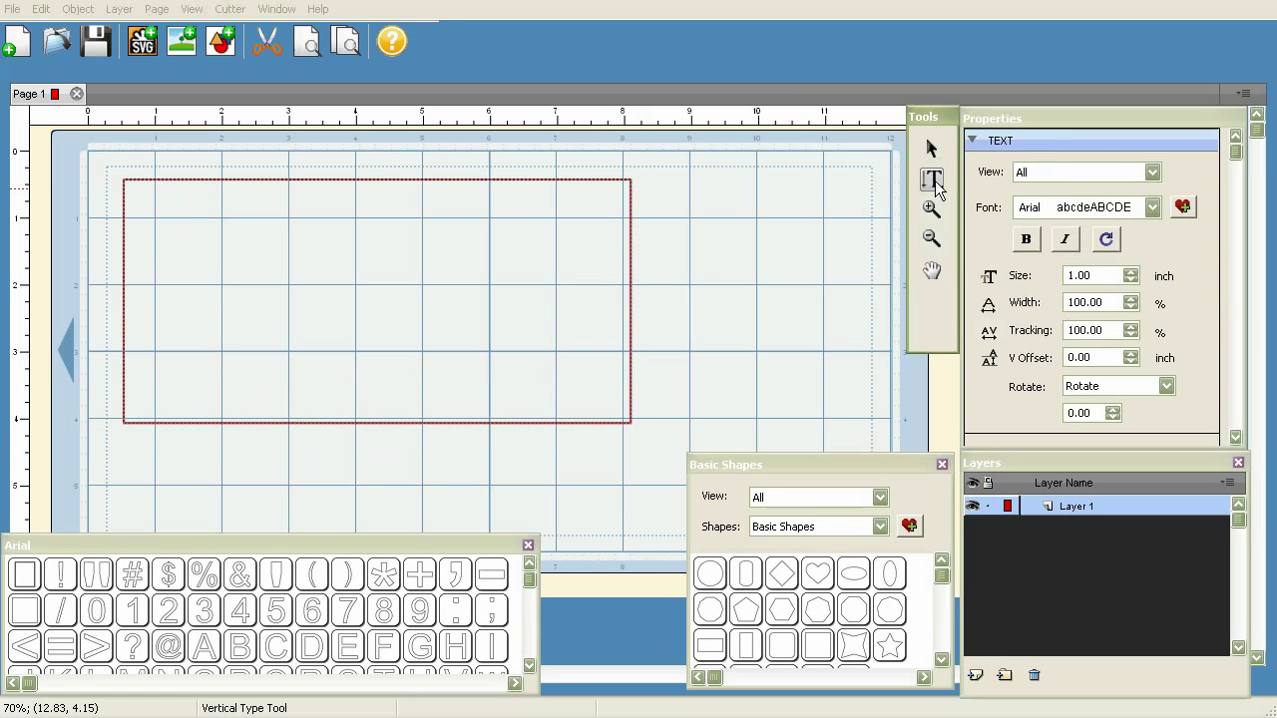
left_click_drag(931, 180, 988, 176)
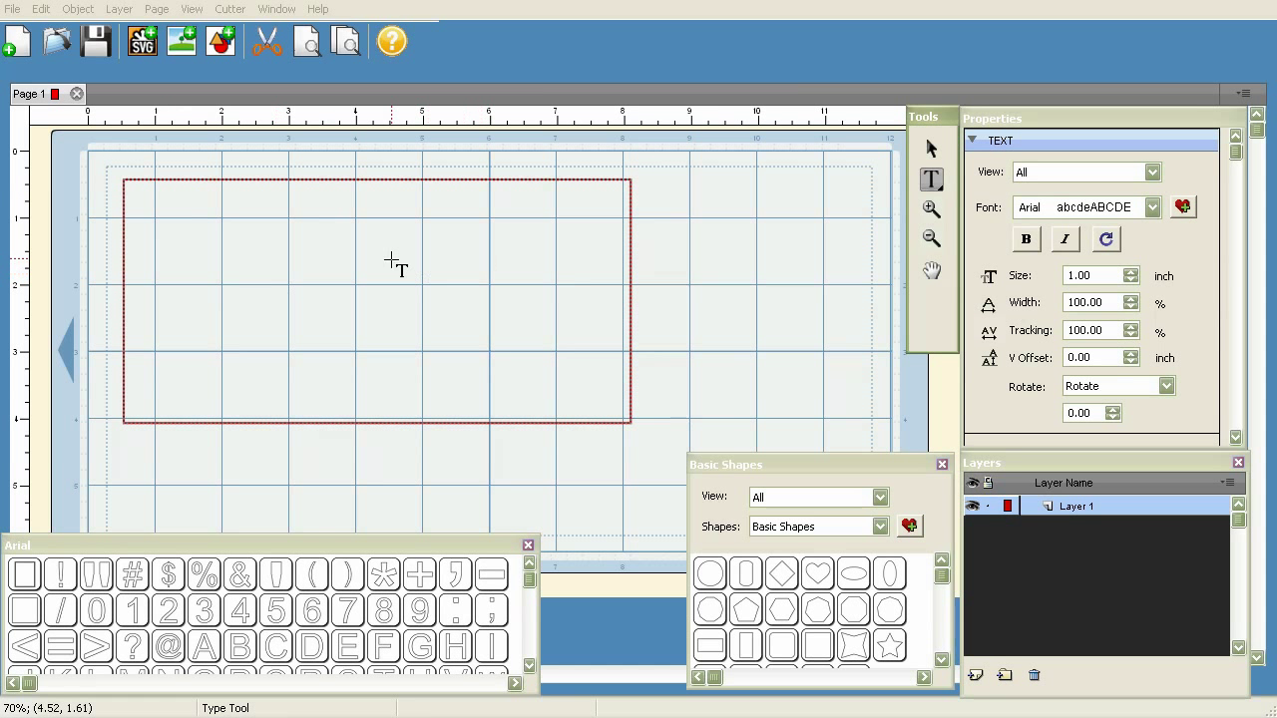
left_click(357, 260)
type("Happy")
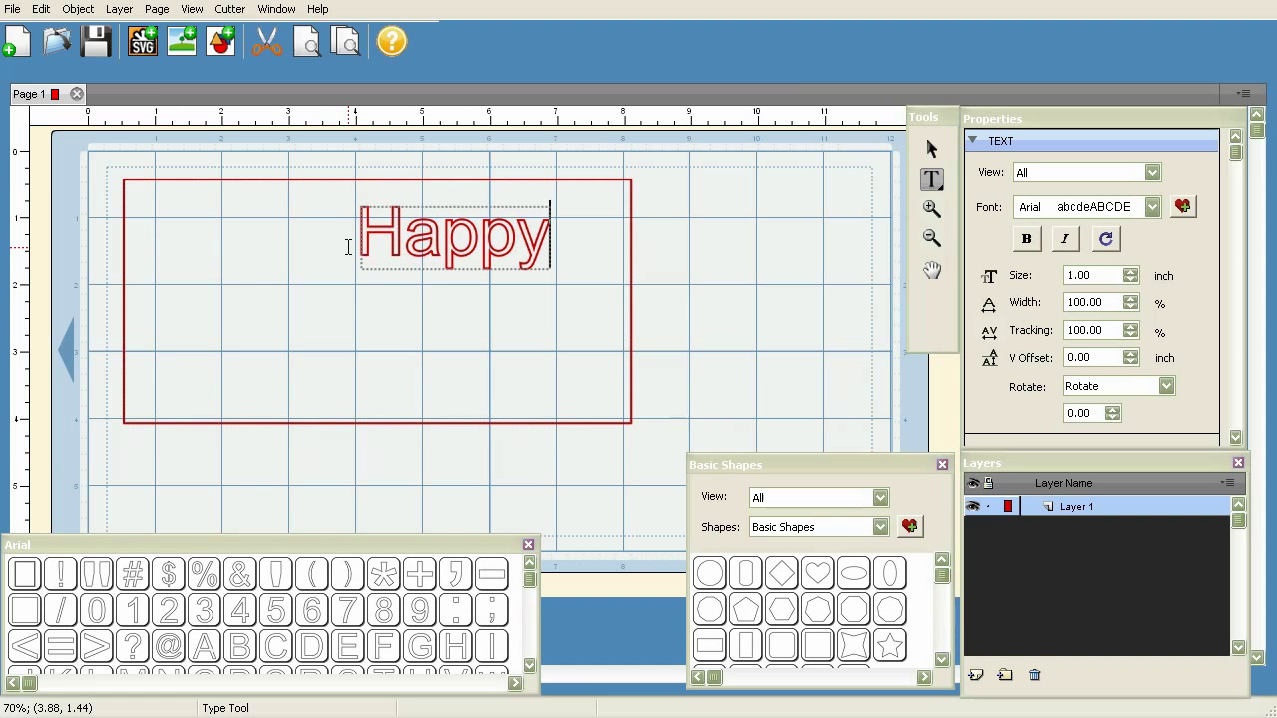
type(" Birthday")
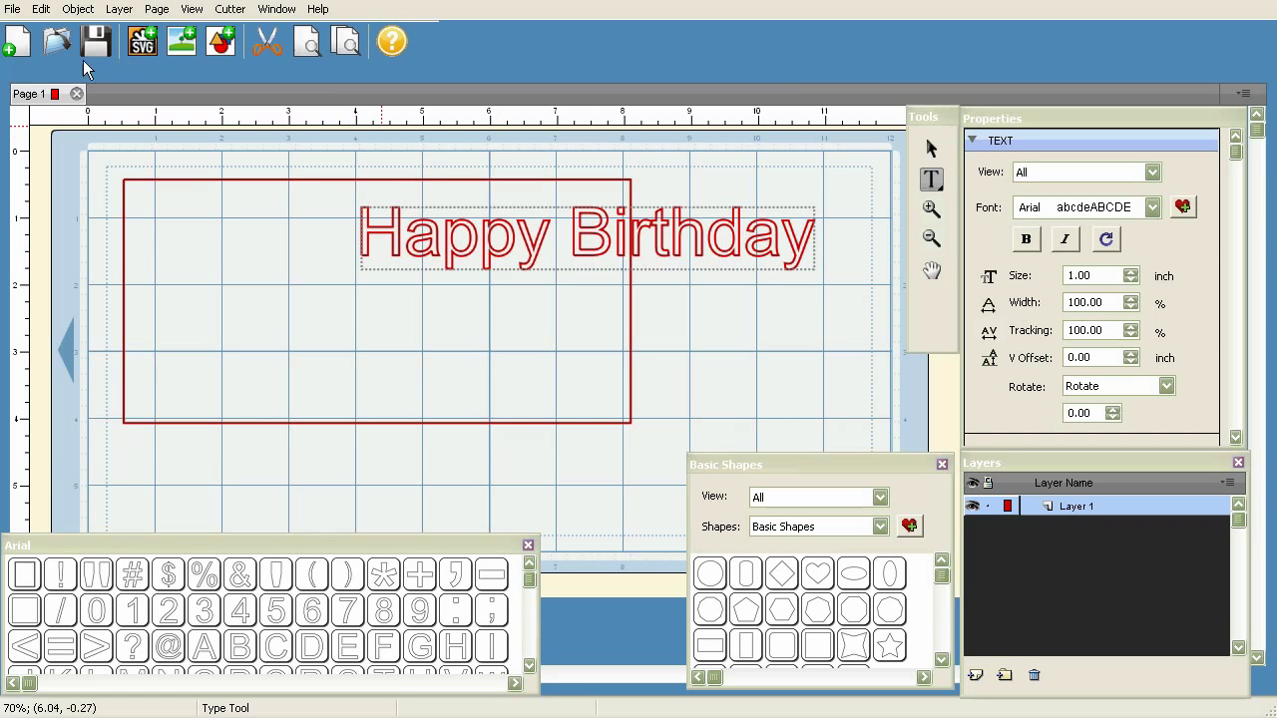
left_click(928, 149)
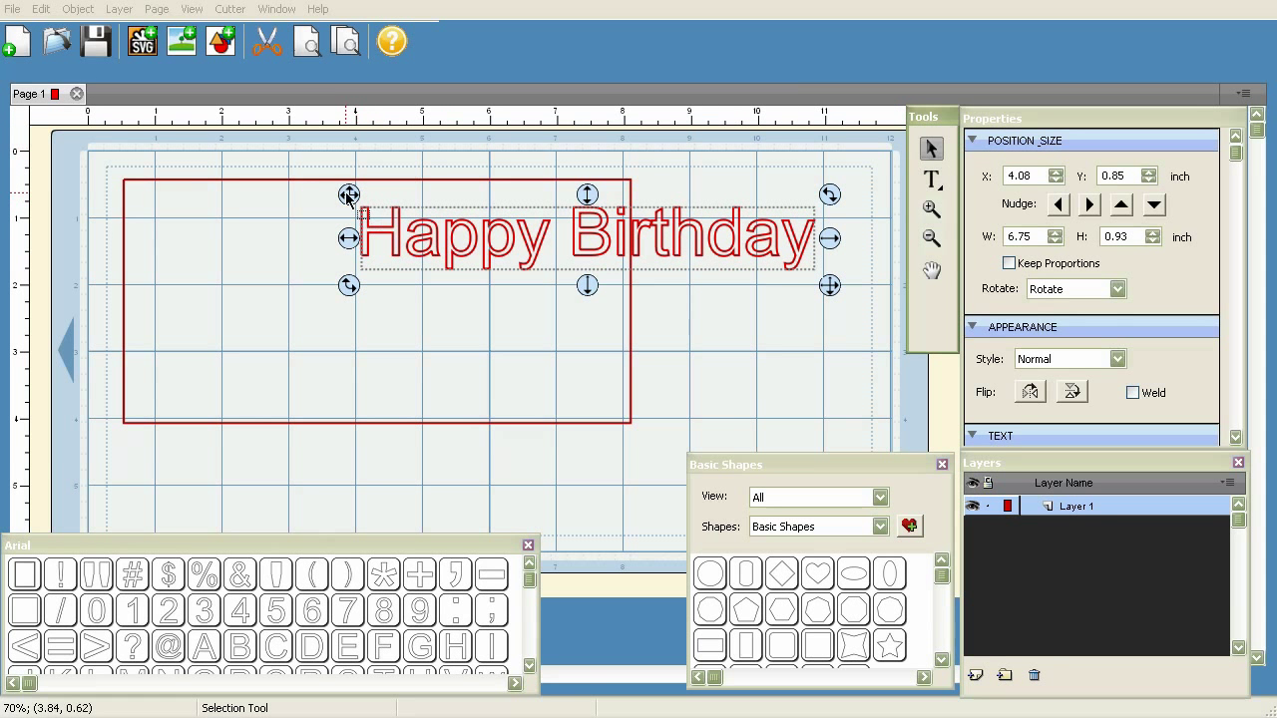
left_click_drag(349, 193, 135, 256)
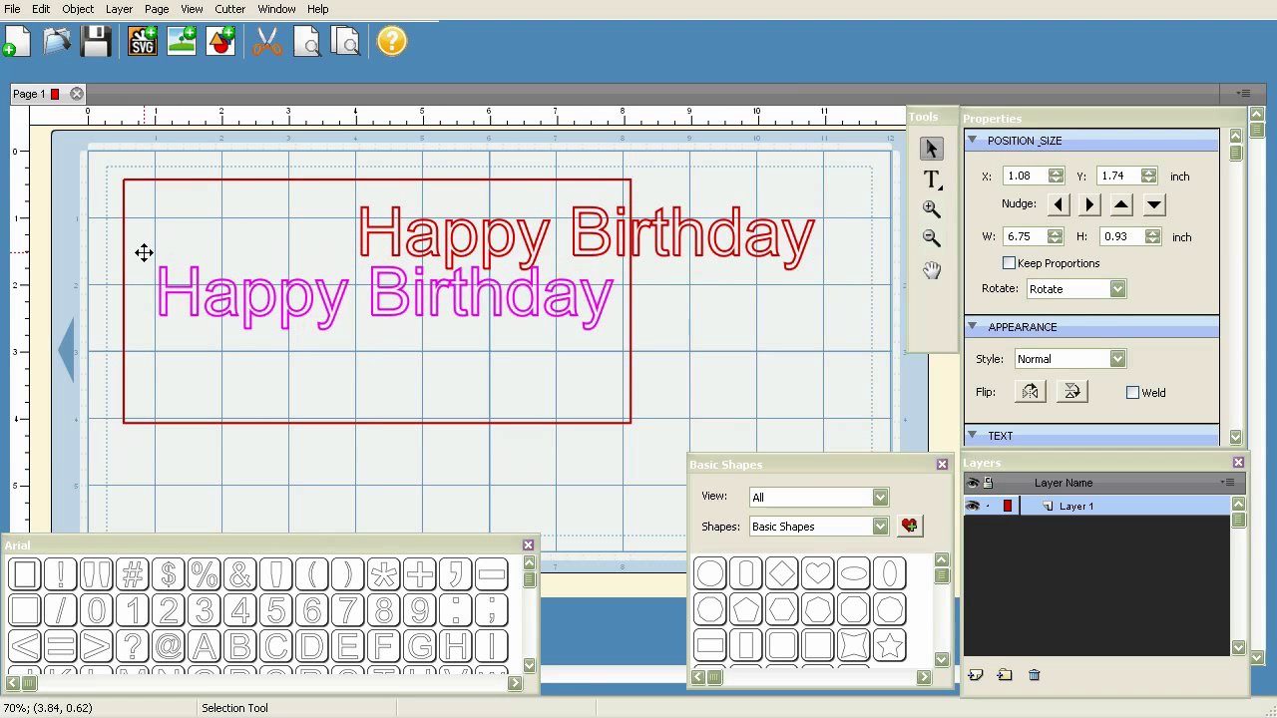
left_click_drag(144, 252, 137, 251)
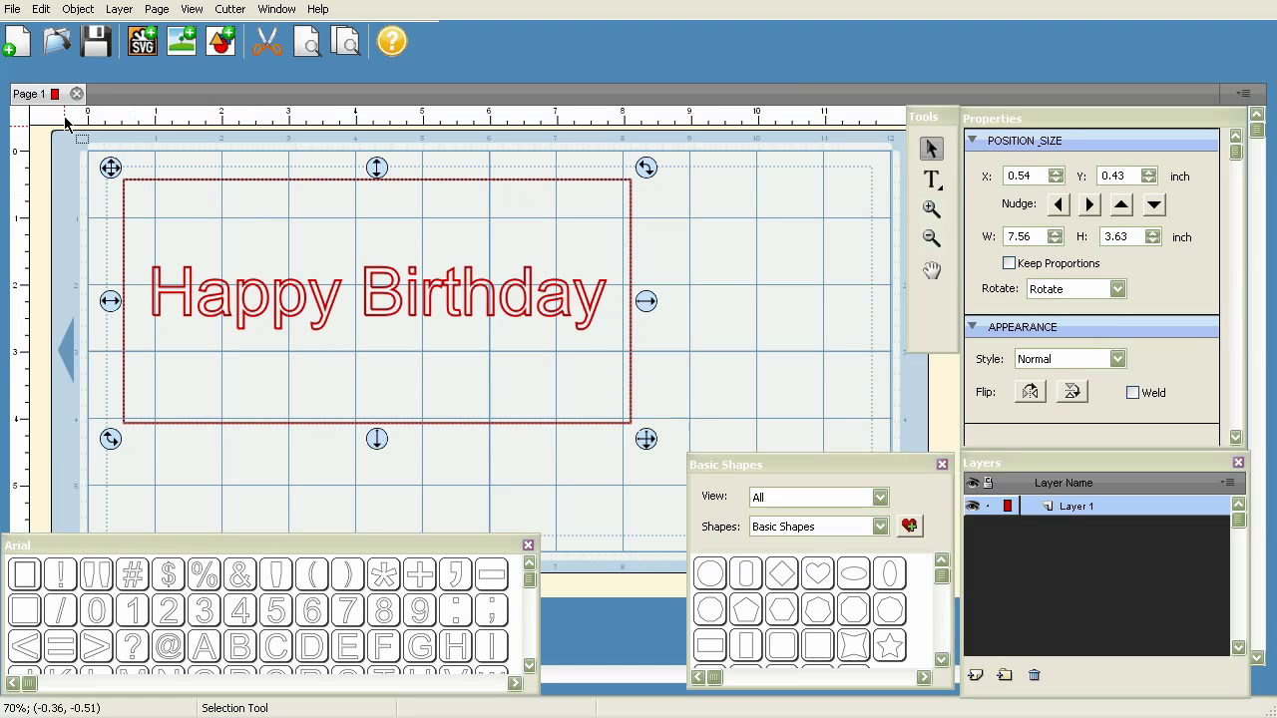
In Page Properties, name the page 'Birthday Card' and set its colour to orange.
left_click(158, 12)
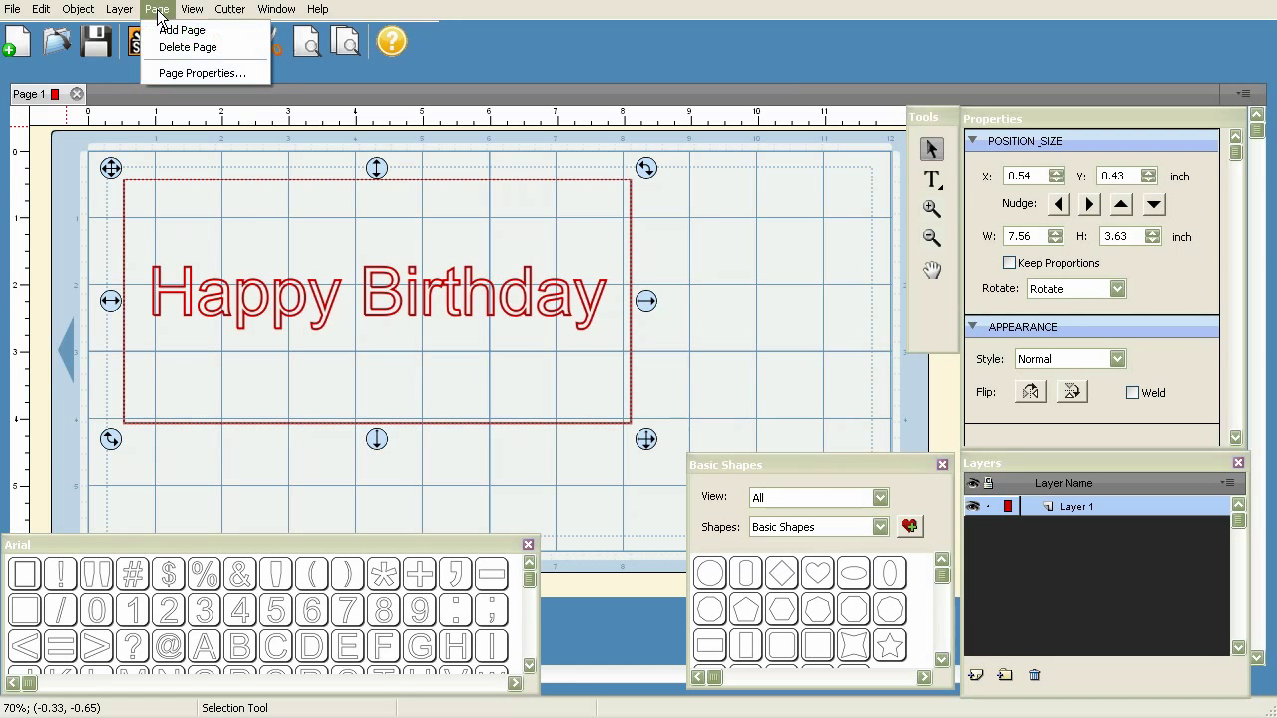
left_click(177, 74)
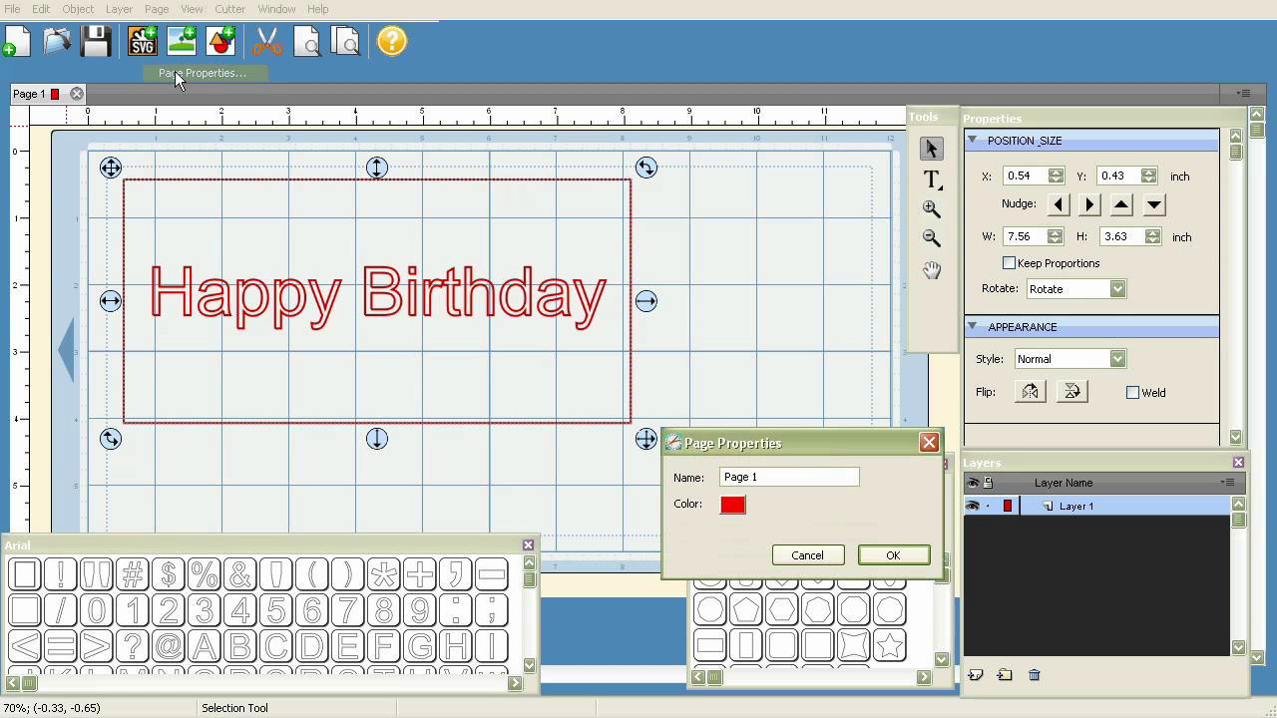
left_click_drag(787, 477, 680, 483)
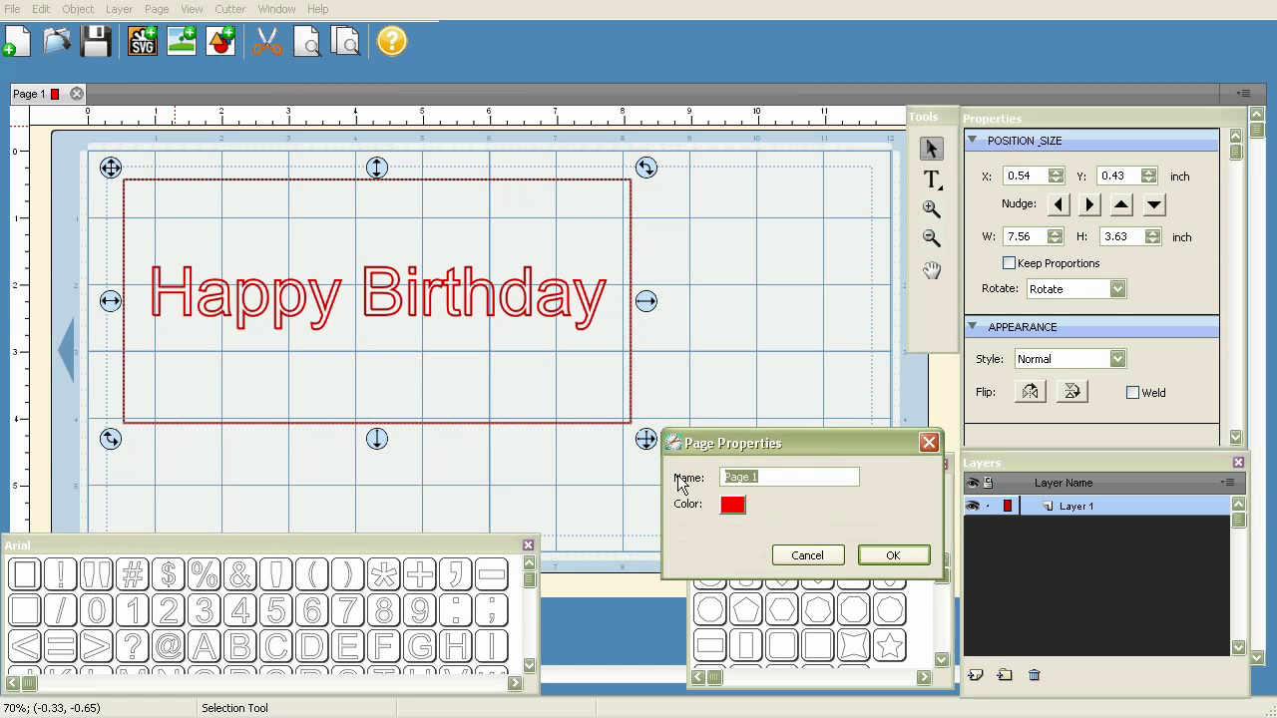
type("Birthday Card")
left_click(733, 505)
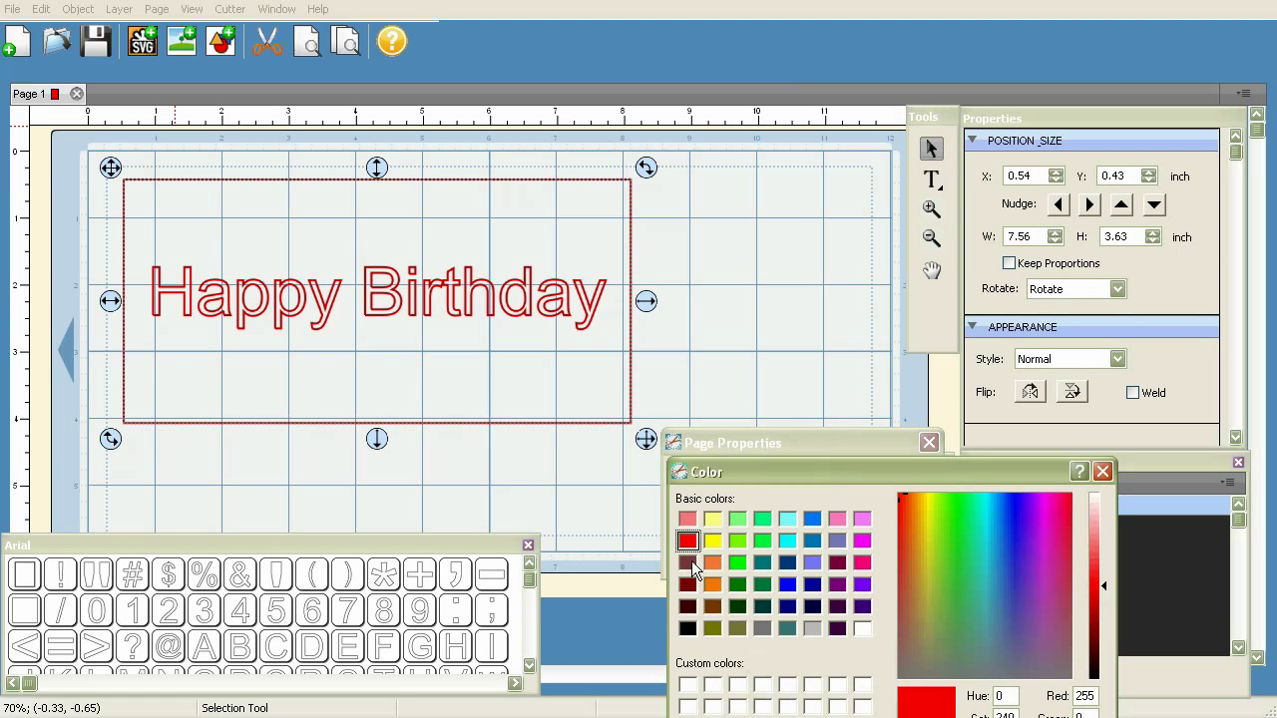
left_click(713, 585)
key("Return")
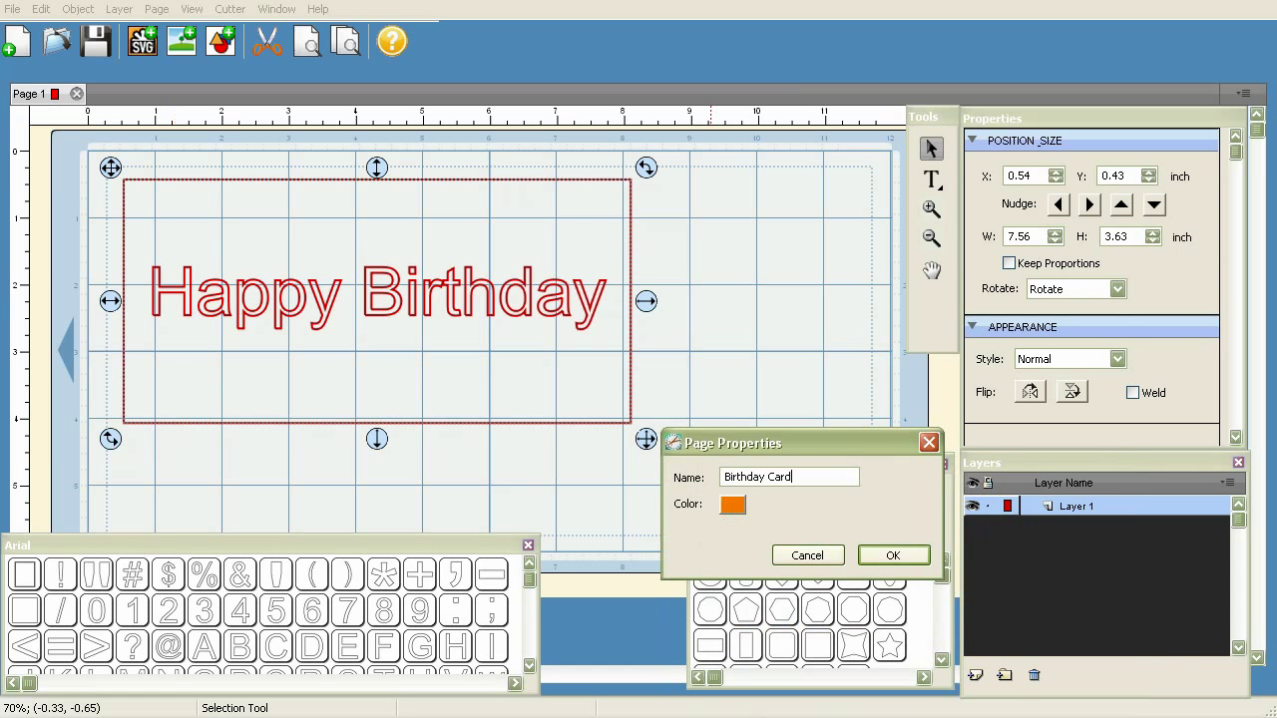
left_click(893, 556)
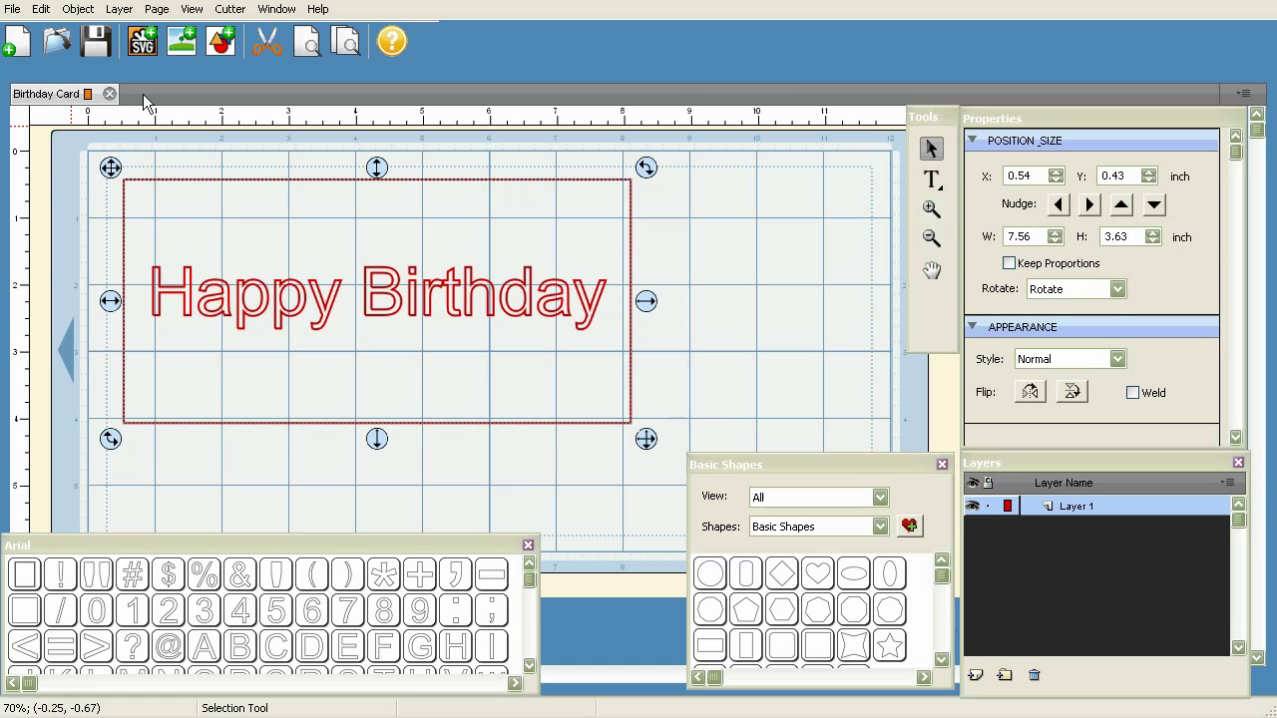
Add a second page named 'Cupcake Wrappers'.
left_click(156, 9)
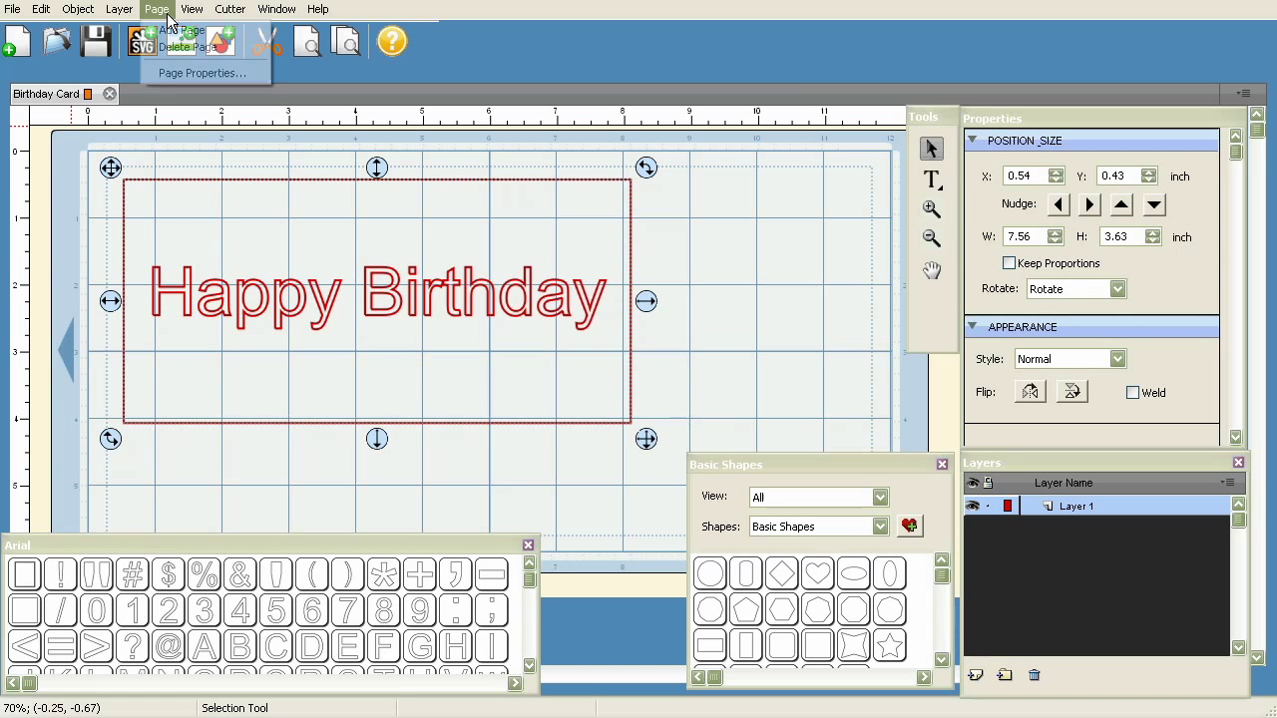
left_click(184, 34)
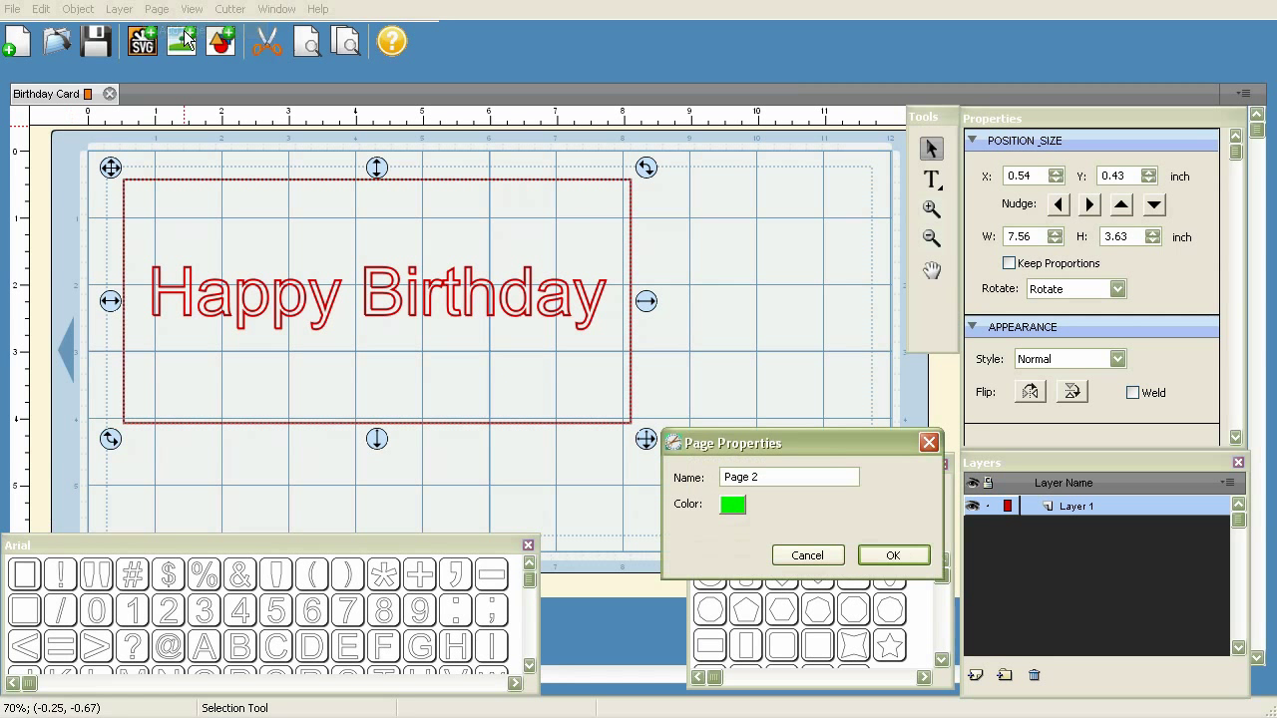
left_click_drag(779, 476, 675, 483)
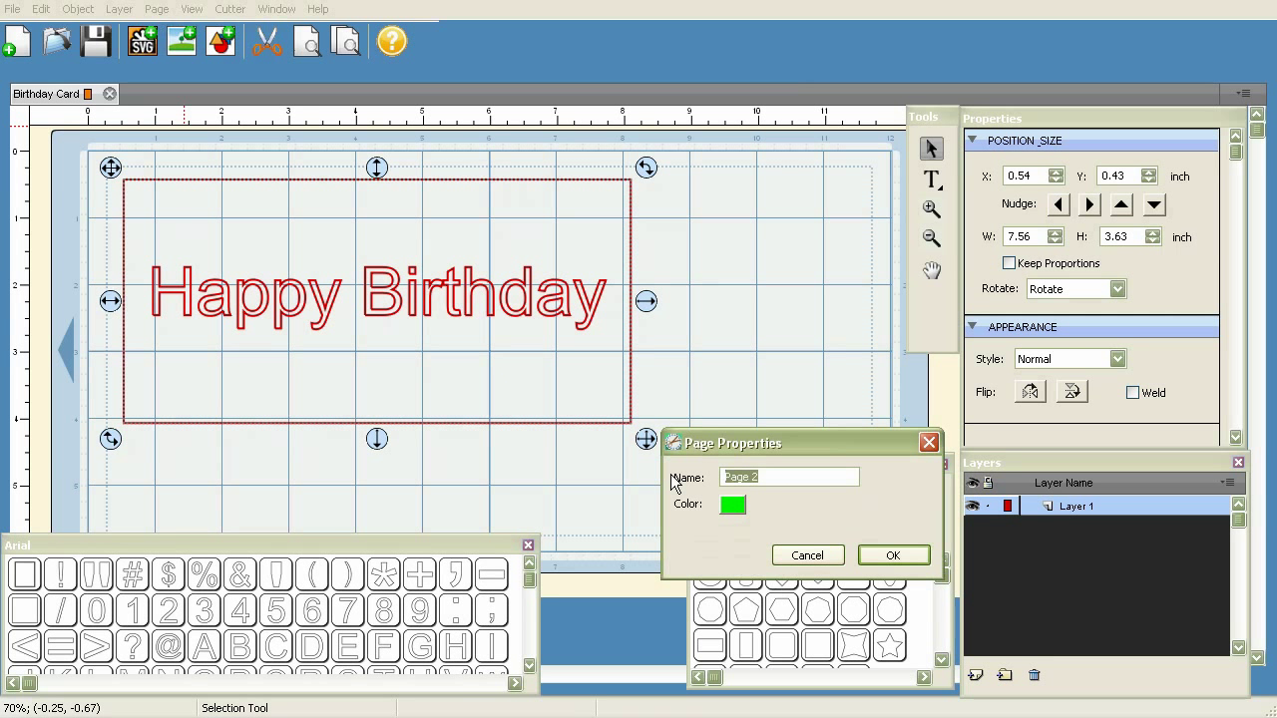
type("Cupcake Wrappers")
left_click(890, 555)
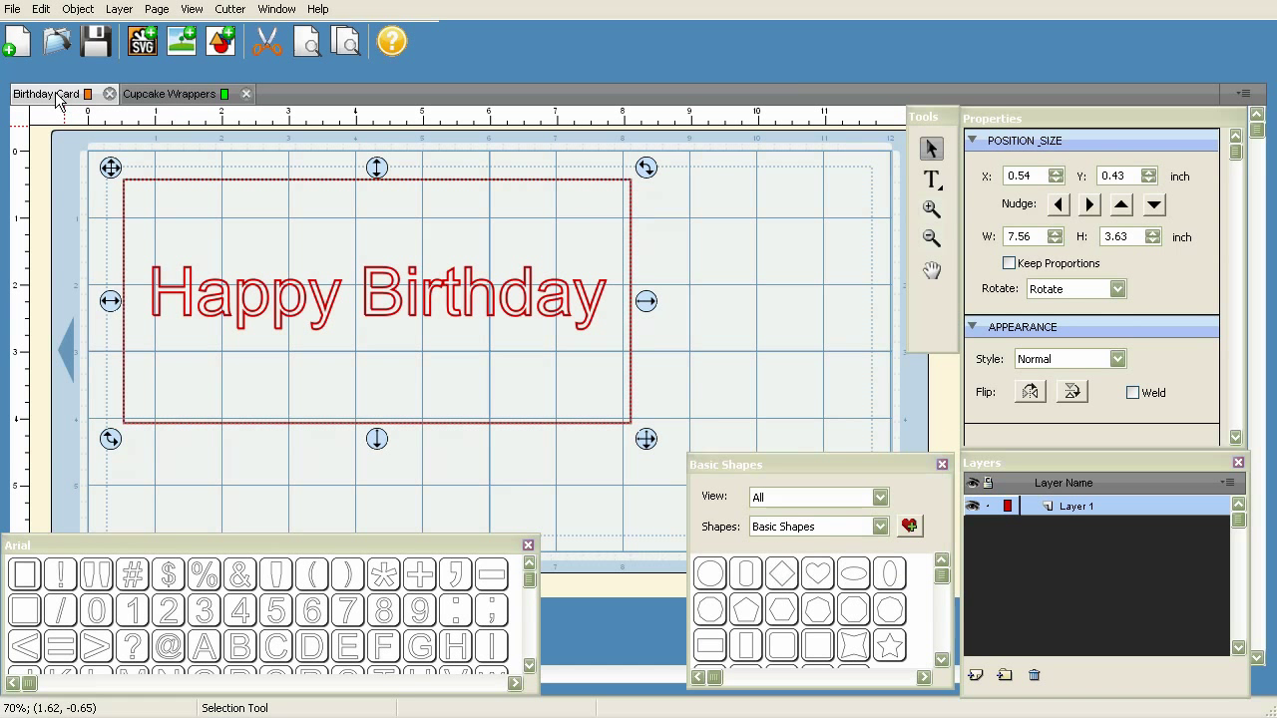
Switch between the Birthday Card and Cupcake Wrappers tabs, ending on Cupcake Wrappers.
left_click(159, 95)
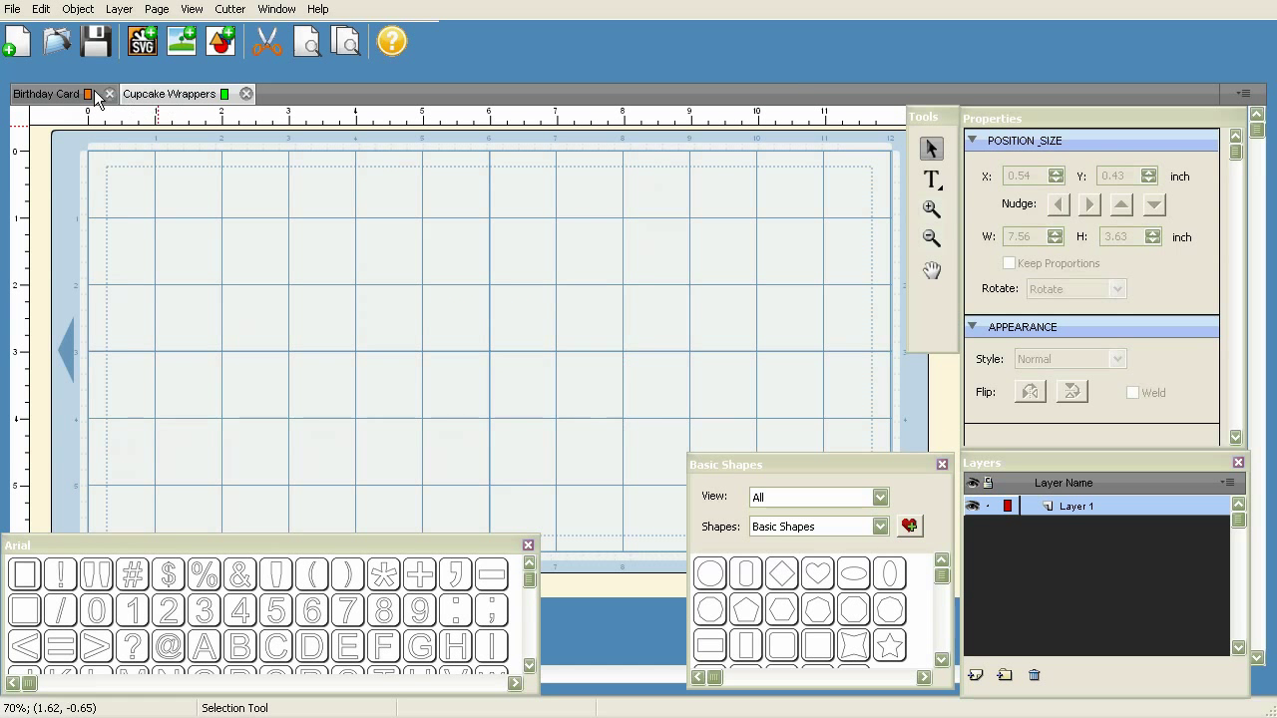
left_click(49, 96)
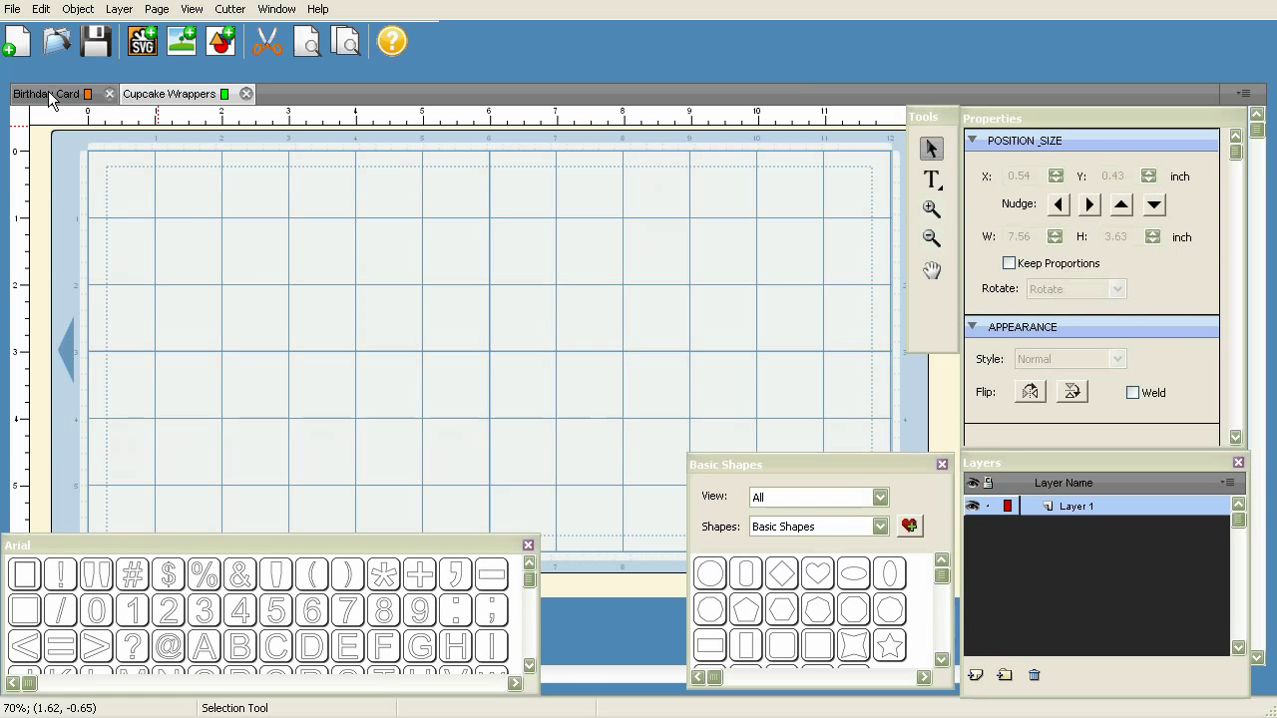
left_click(165, 97)
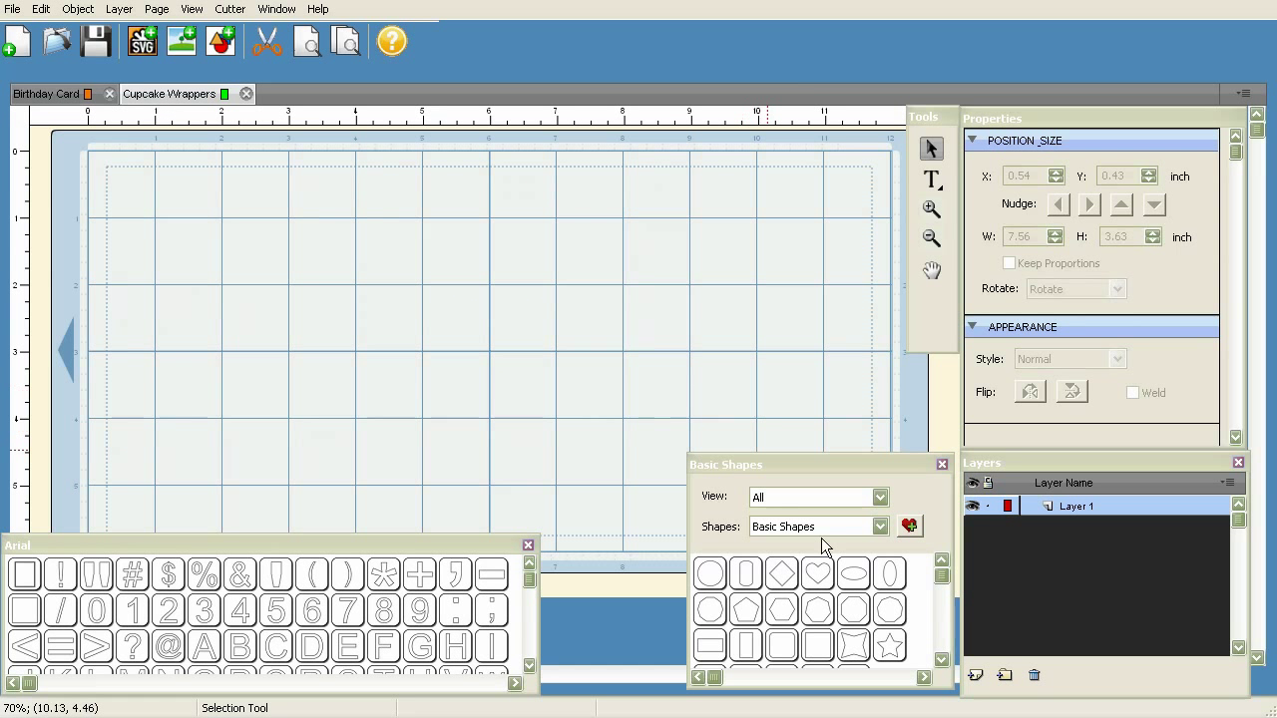
Add an ellipse at the upper left, enlarged to about 4.24 × 2.42 inches.
left_click(853, 575)
left_click_drag(627, 391, 142, 197)
left_click_drag(224, 276, 457, 391)
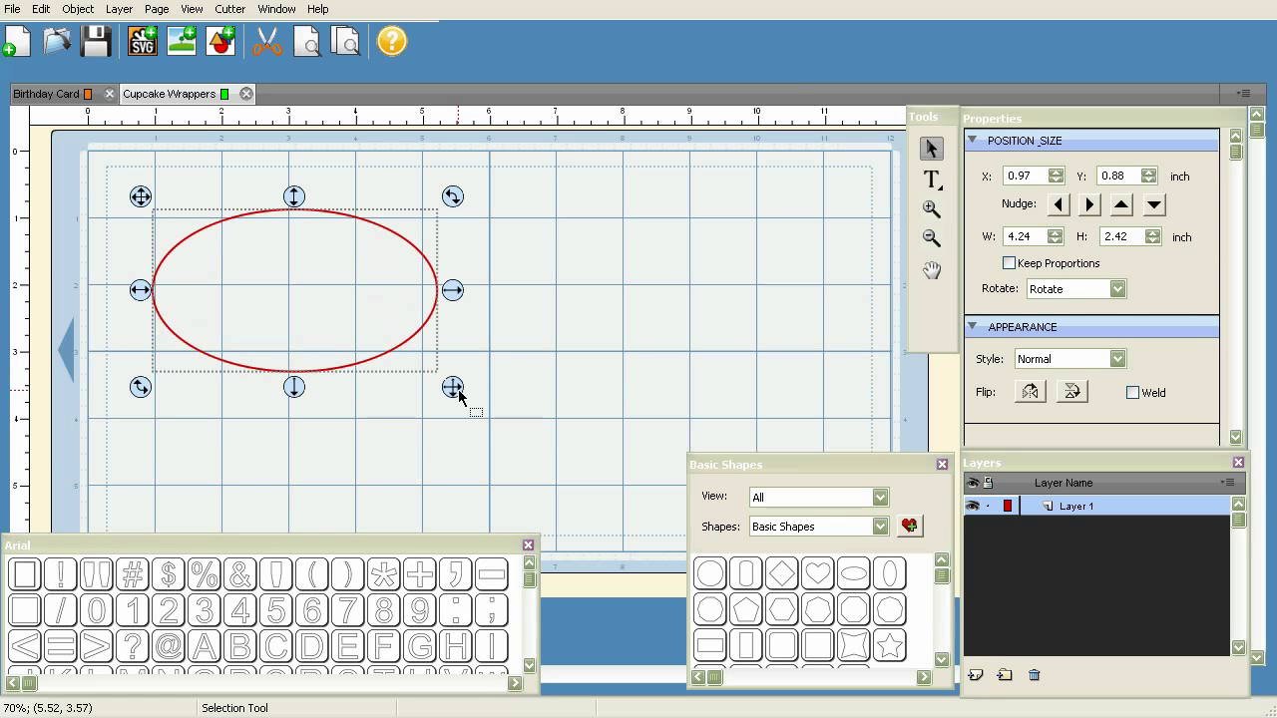
left_click(523, 346)
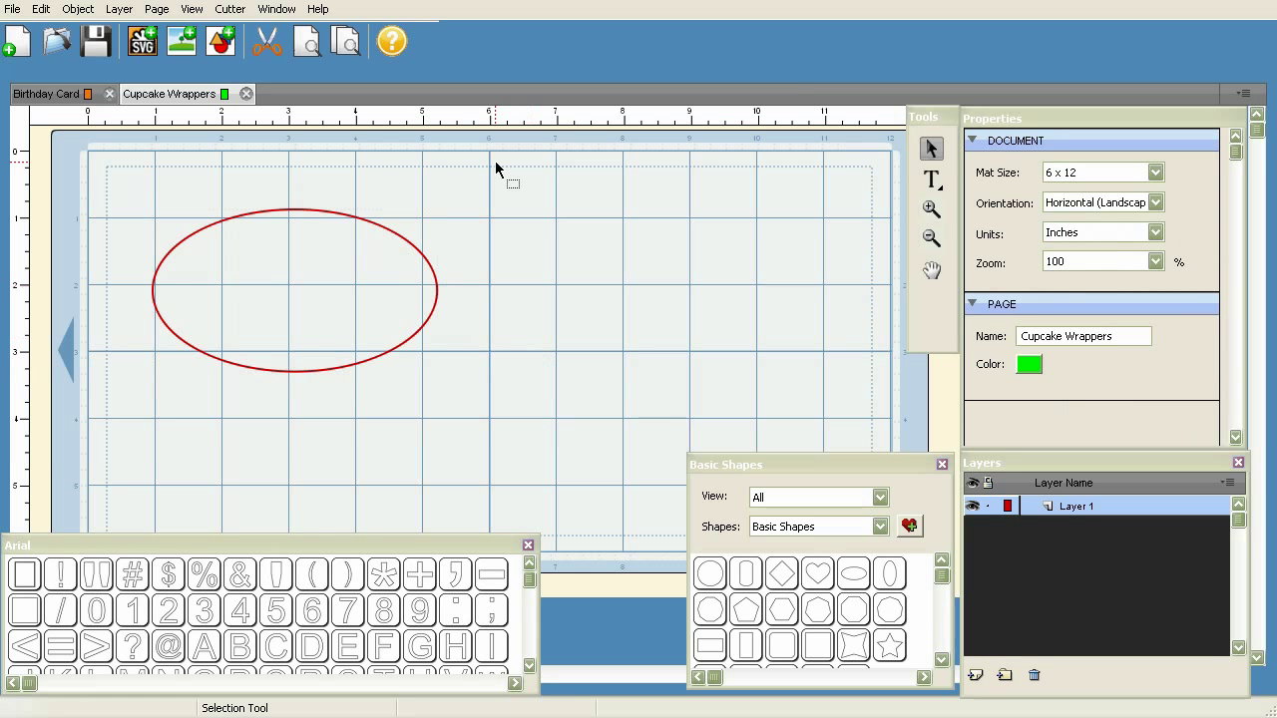
Add a third page named 'Banner' and move its tab ahead of Cupcake Wrappers.
left_click(157, 9)
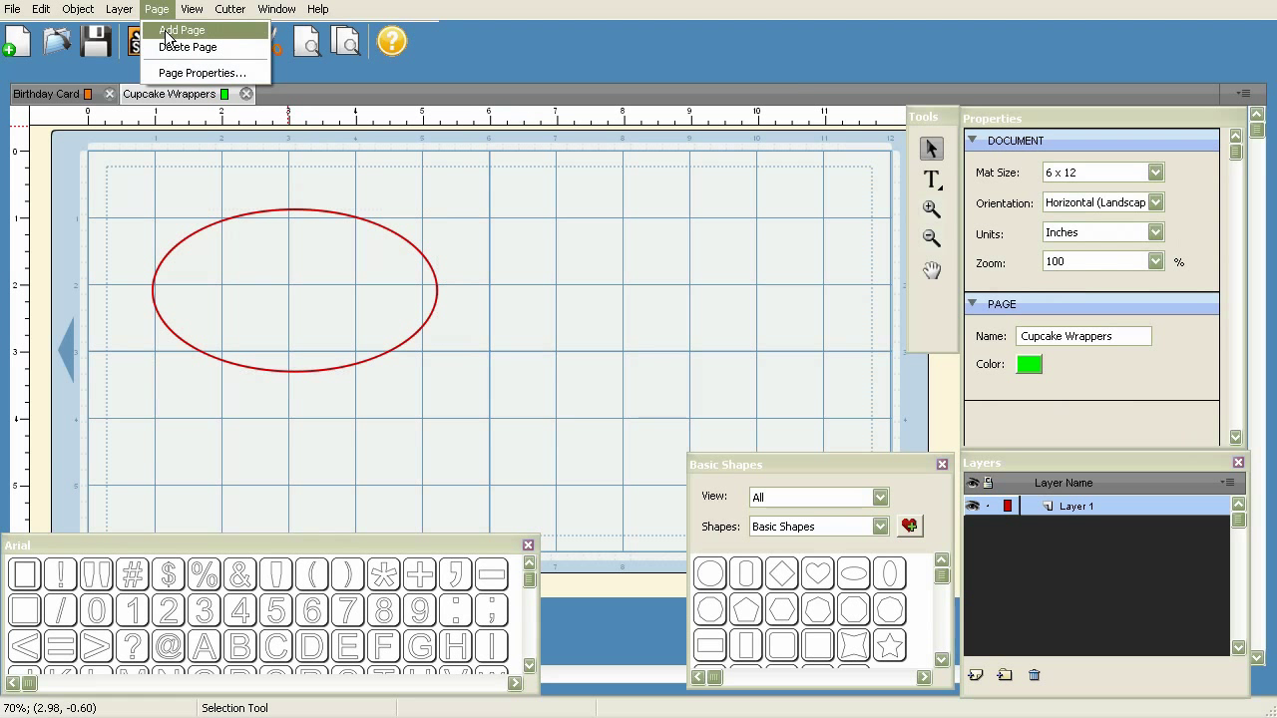
left_click(168, 37)
left_click_drag(782, 479, 724, 478)
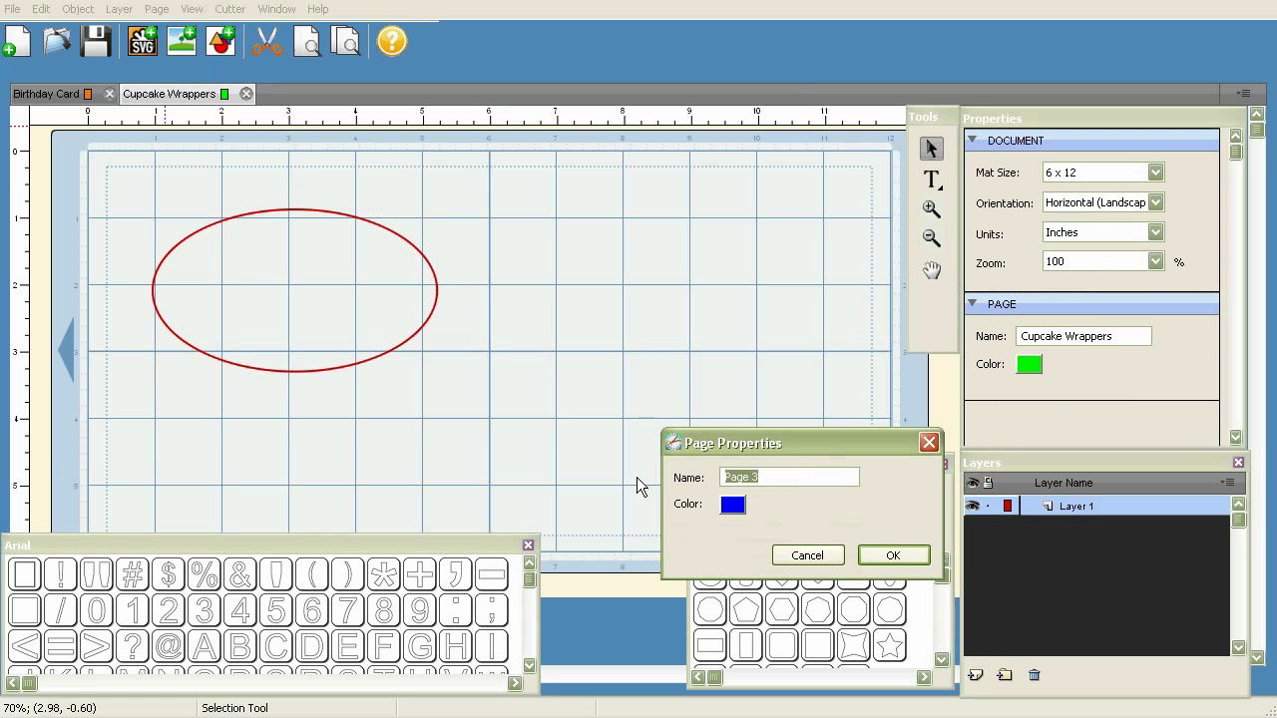
type("Ne")
key("BackSpace")
key("BackSpace")
type("Banner")
key("Return")
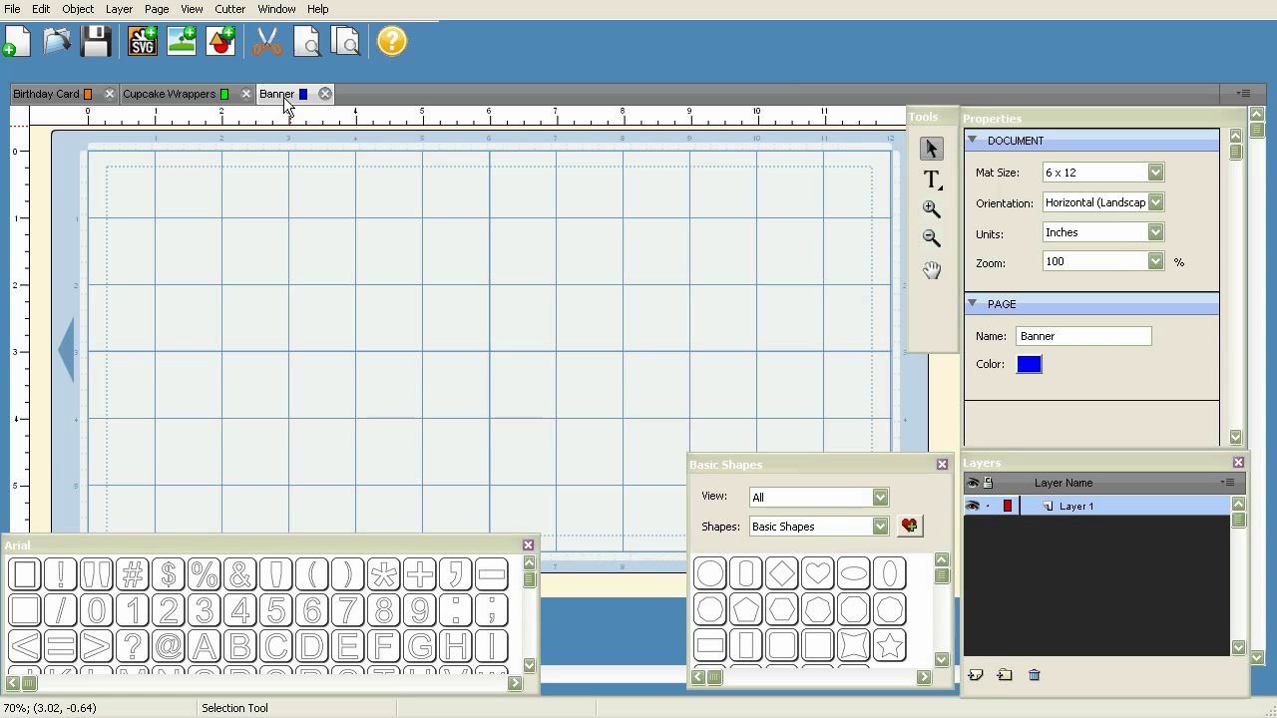
left_click_drag(283, 97, 149, 100)
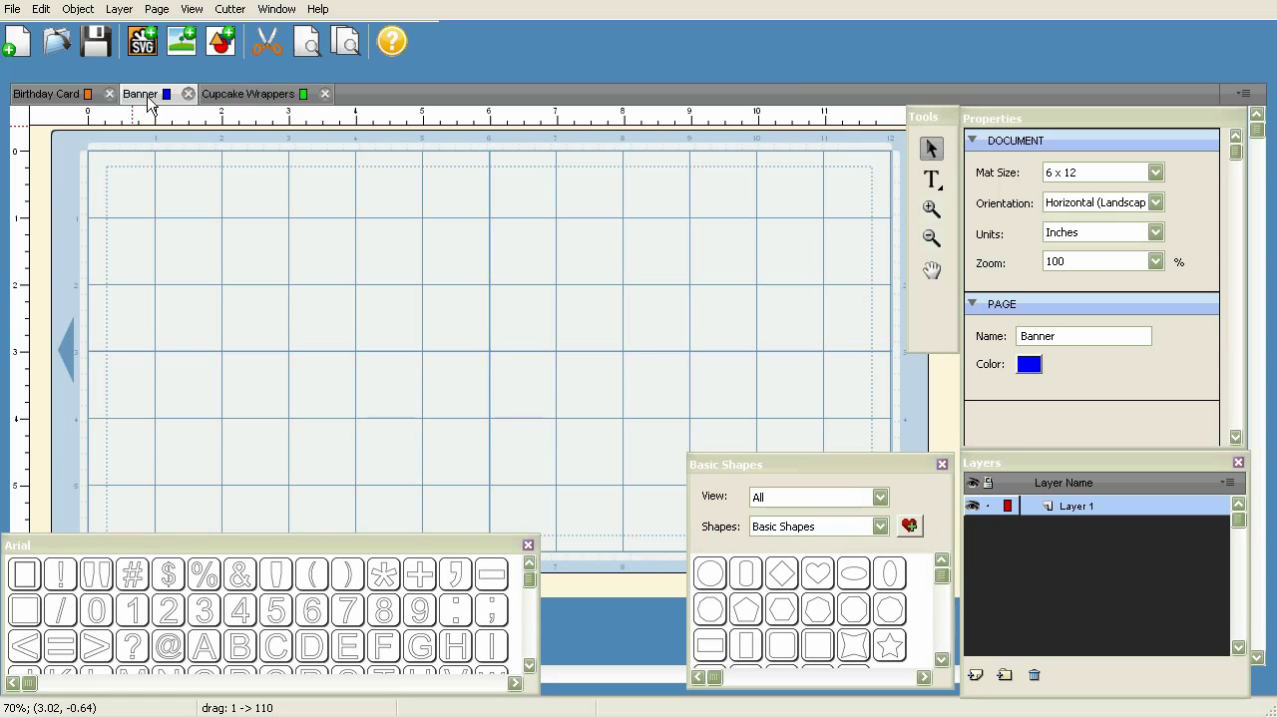
Put Cupcake Wrappers first and add a wide rectangle at Banner's top-left.
left_click_drag(237, 93, 154, 100)
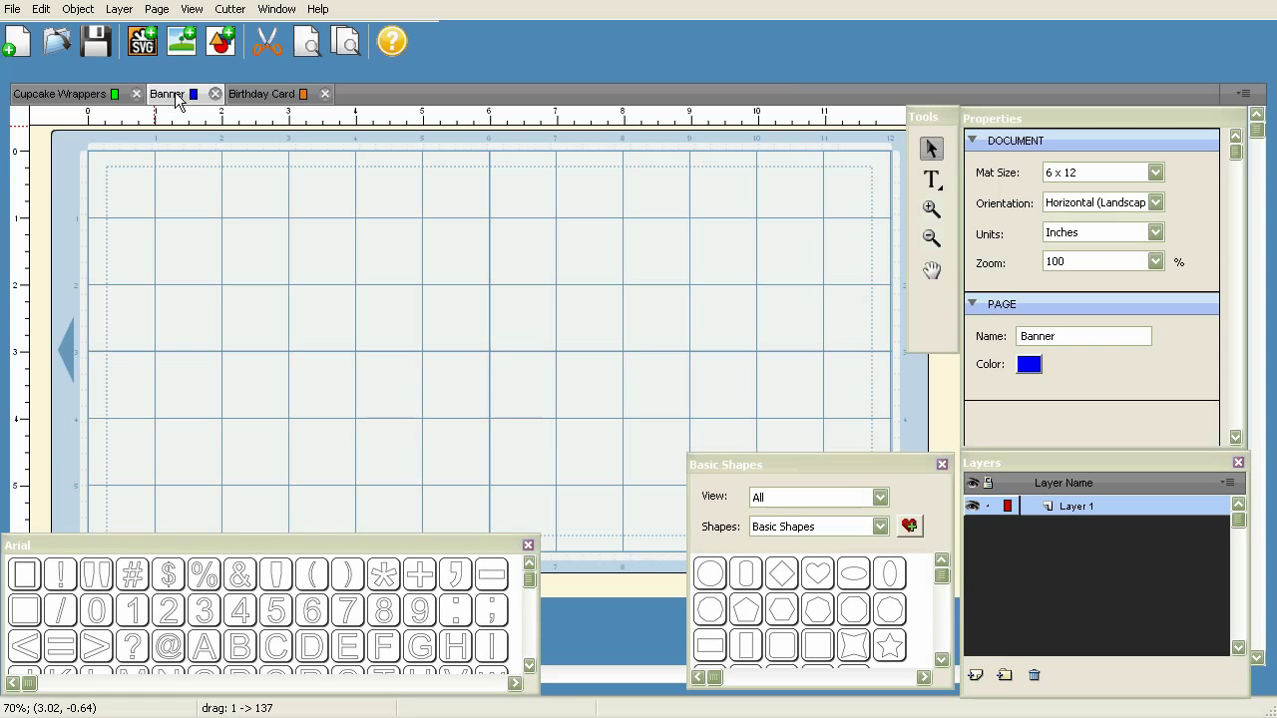
double_click(818, 646)
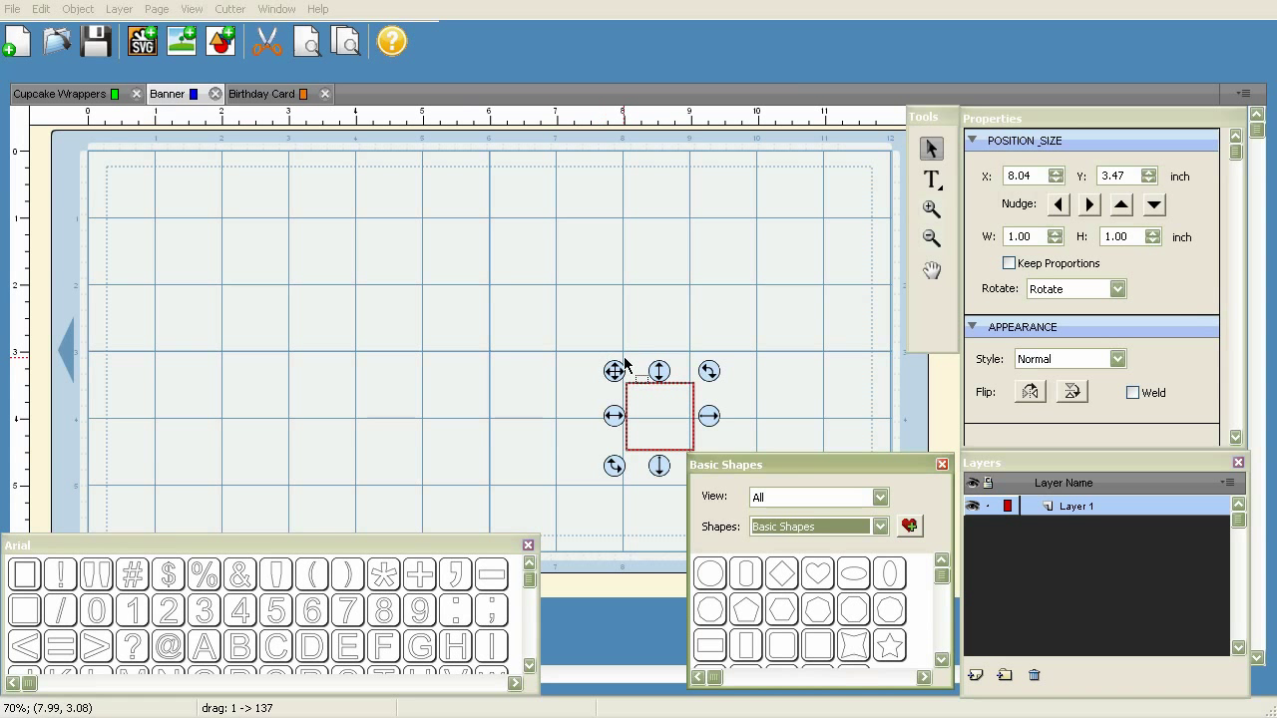
left_click_drag(614, 372, 119, 176)
left_click_drag(221, 282, 872, 413)
Deselect the rectangle, show the Birthday Card page and choose to remove it.
left_click(603, 476)
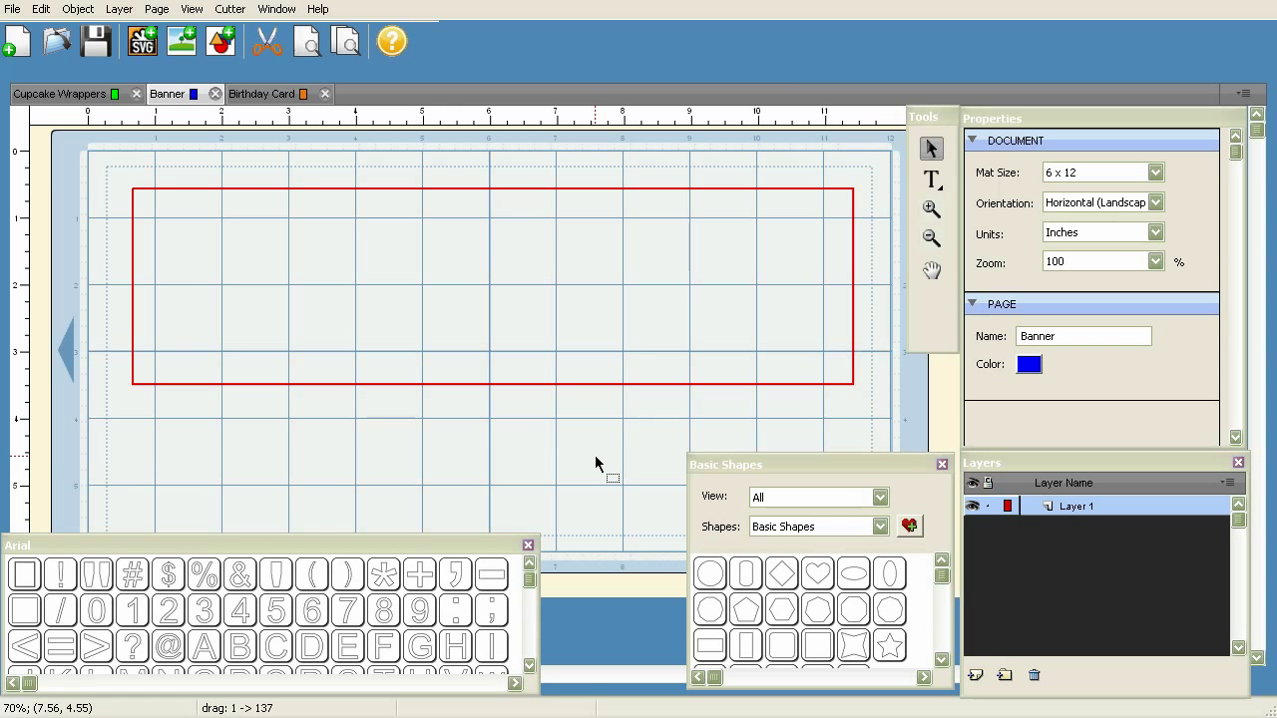
left_click(256, 93)
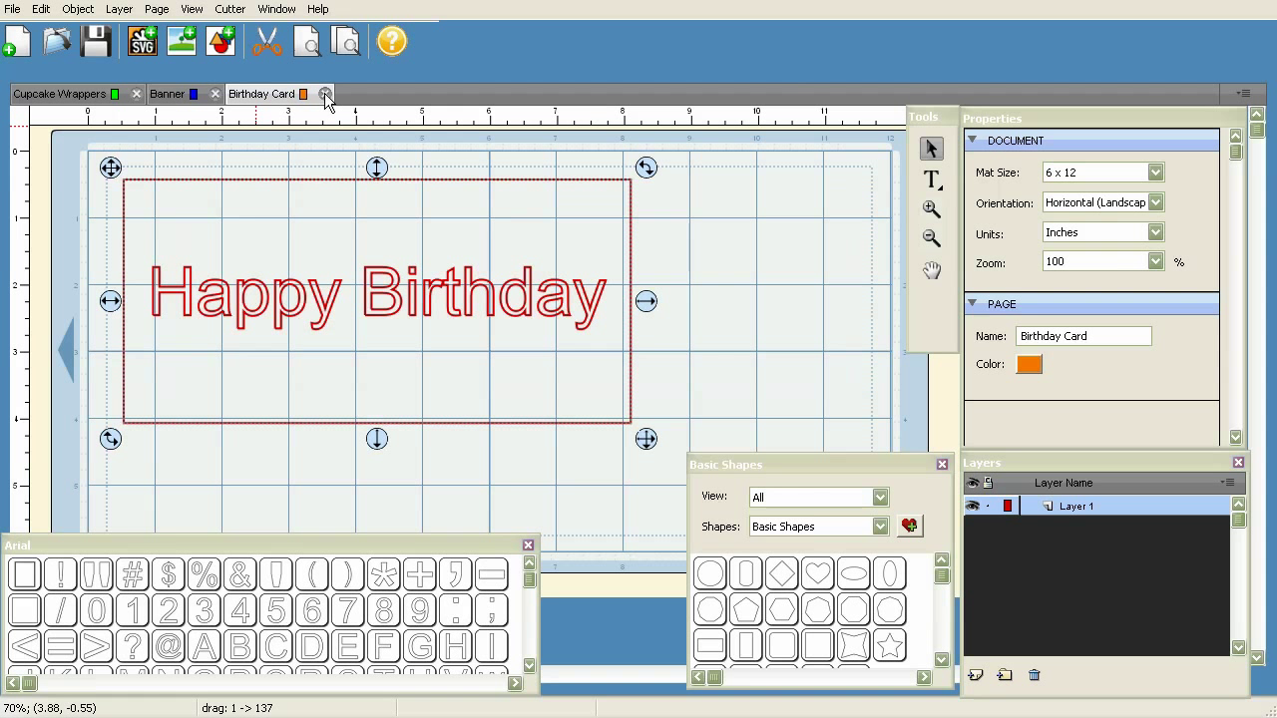
left_click(325, 93)
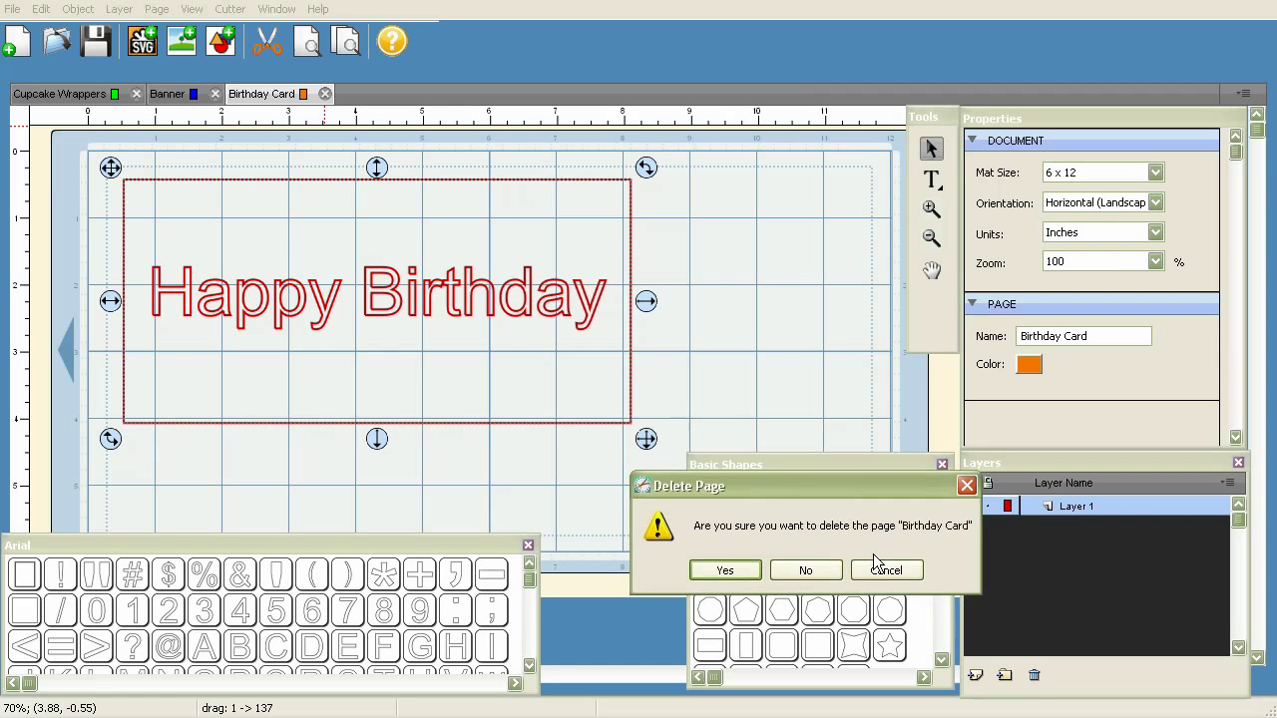
Confirm deleting Birthday Card, save the project as 'JohnsBirthday', and begin a new project.
left_click(725, 570)
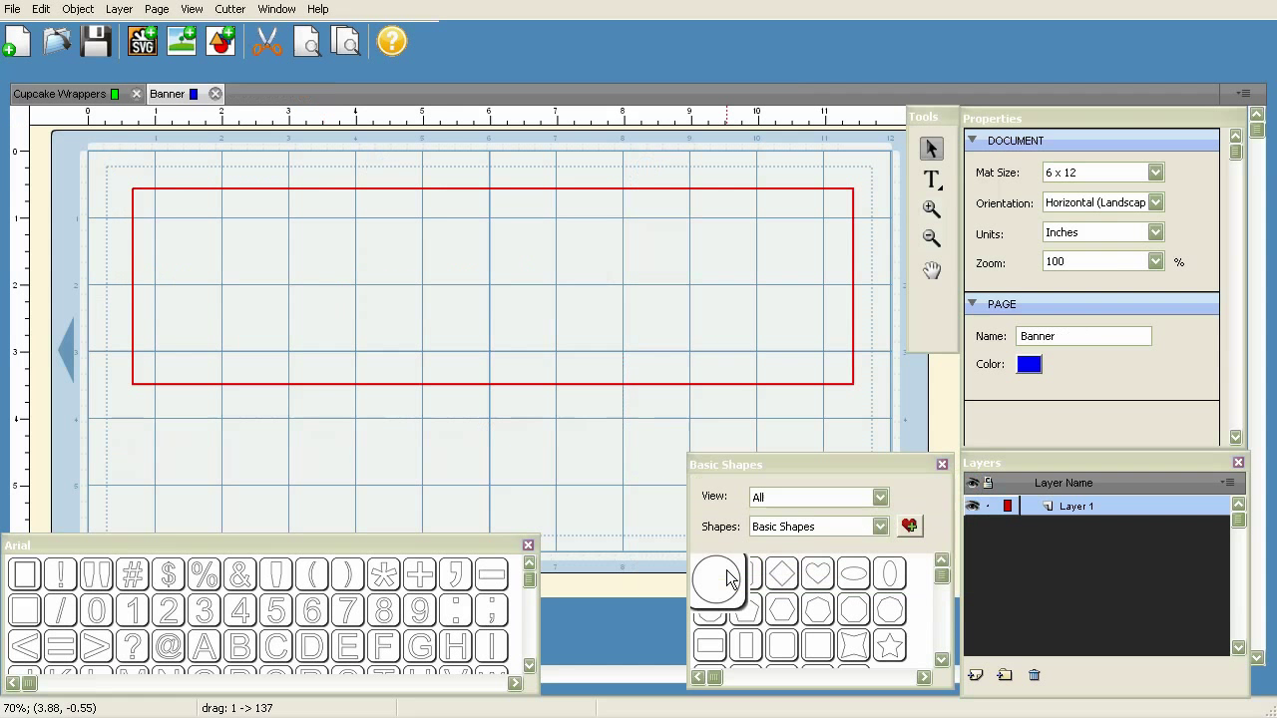
left_click(12, 9)
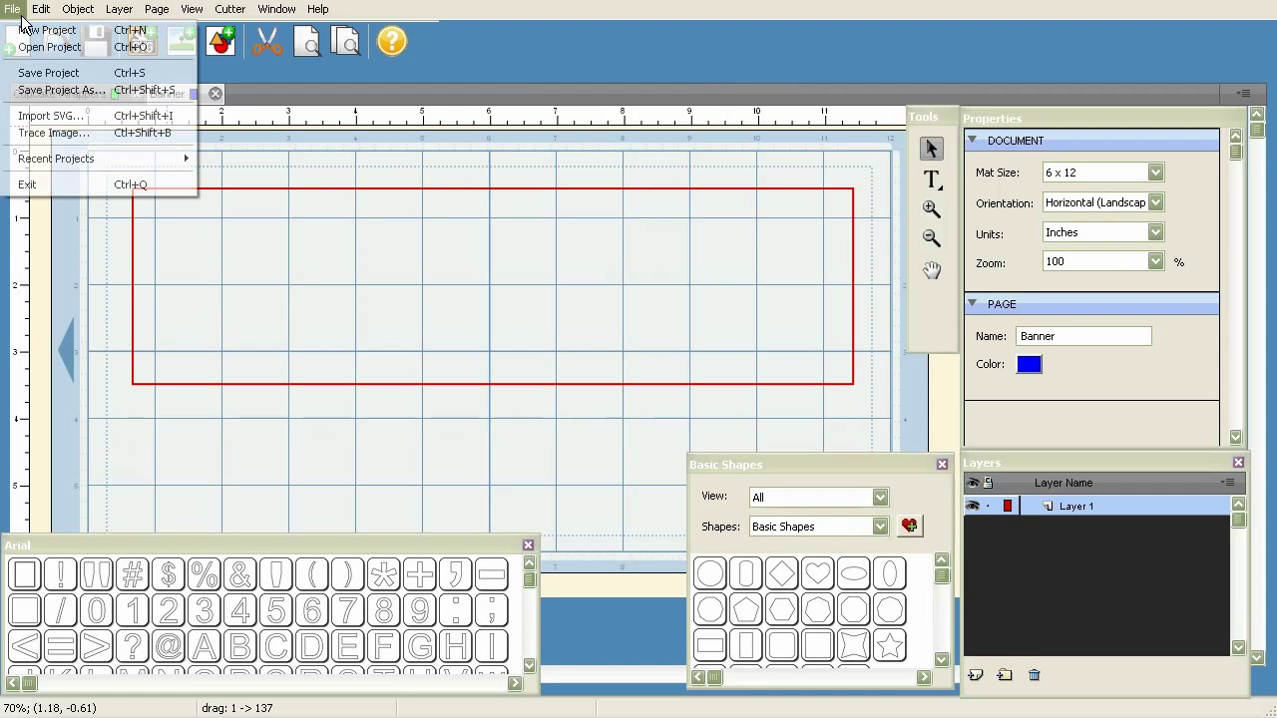
left_click(50, 89)
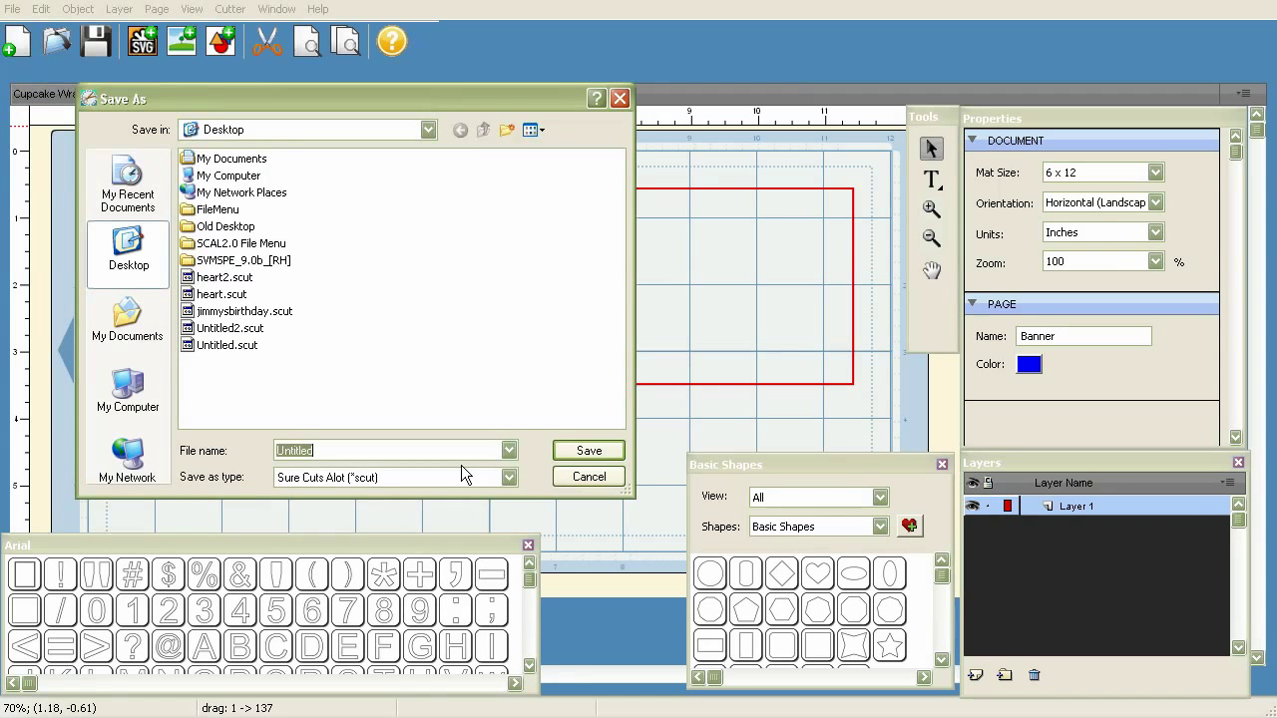
type("JohnsBirthday")
key("Return")
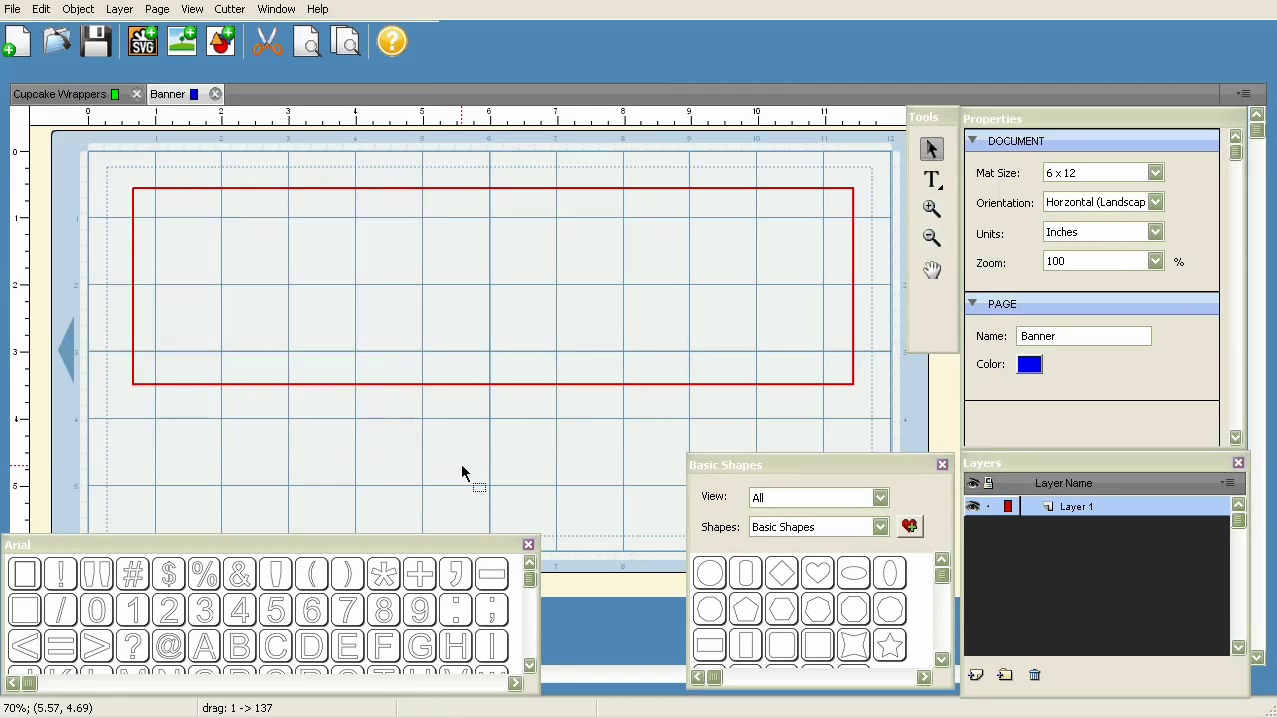
left_click(15, 42)
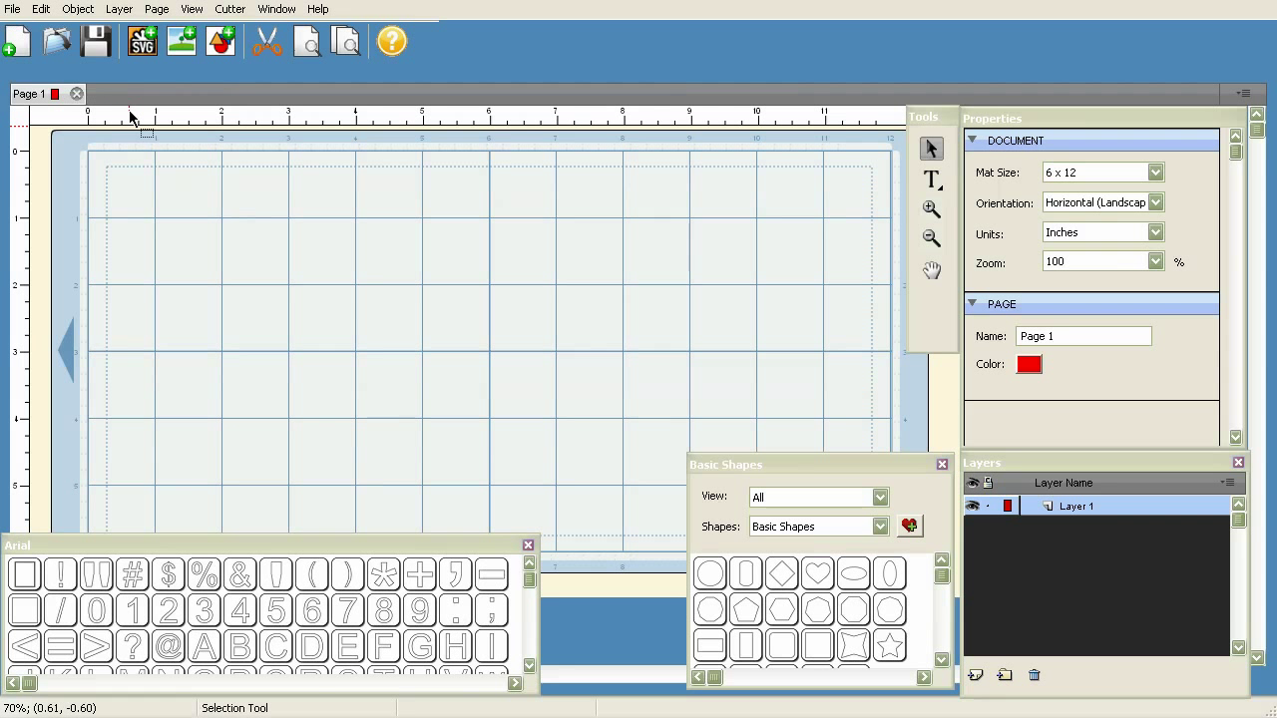
Reopen the saved JohnsBirthday.scut project and view the Cupcake Wrappers page, then the Banner page.
left_click(14, 10)
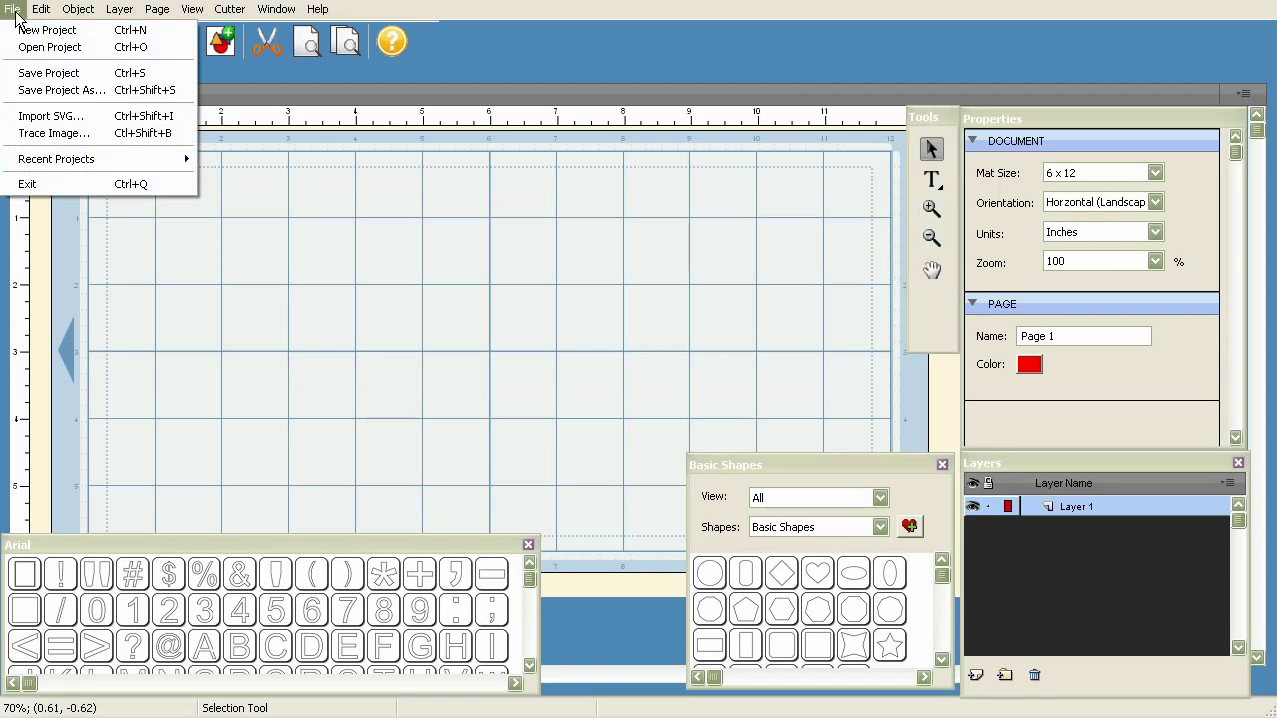
left_click(45, 47)
left_click(239, 329)
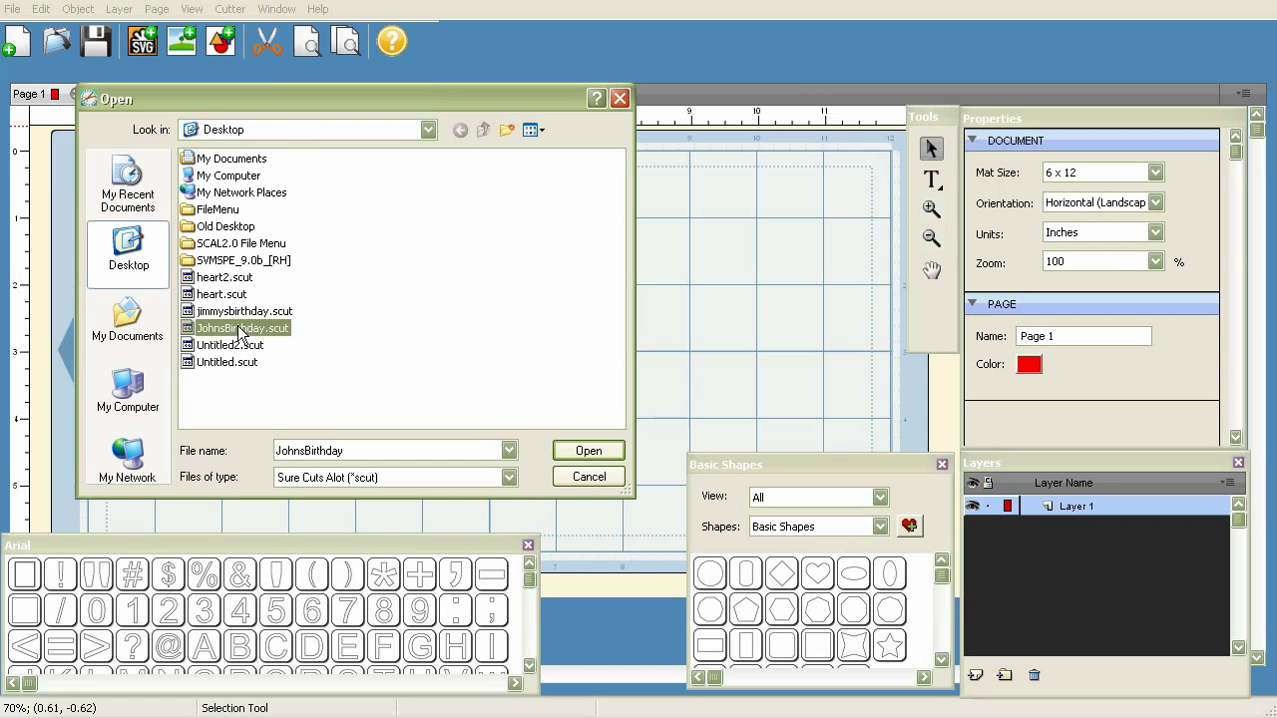
double_click(239, 329)
left_click(67, 95)
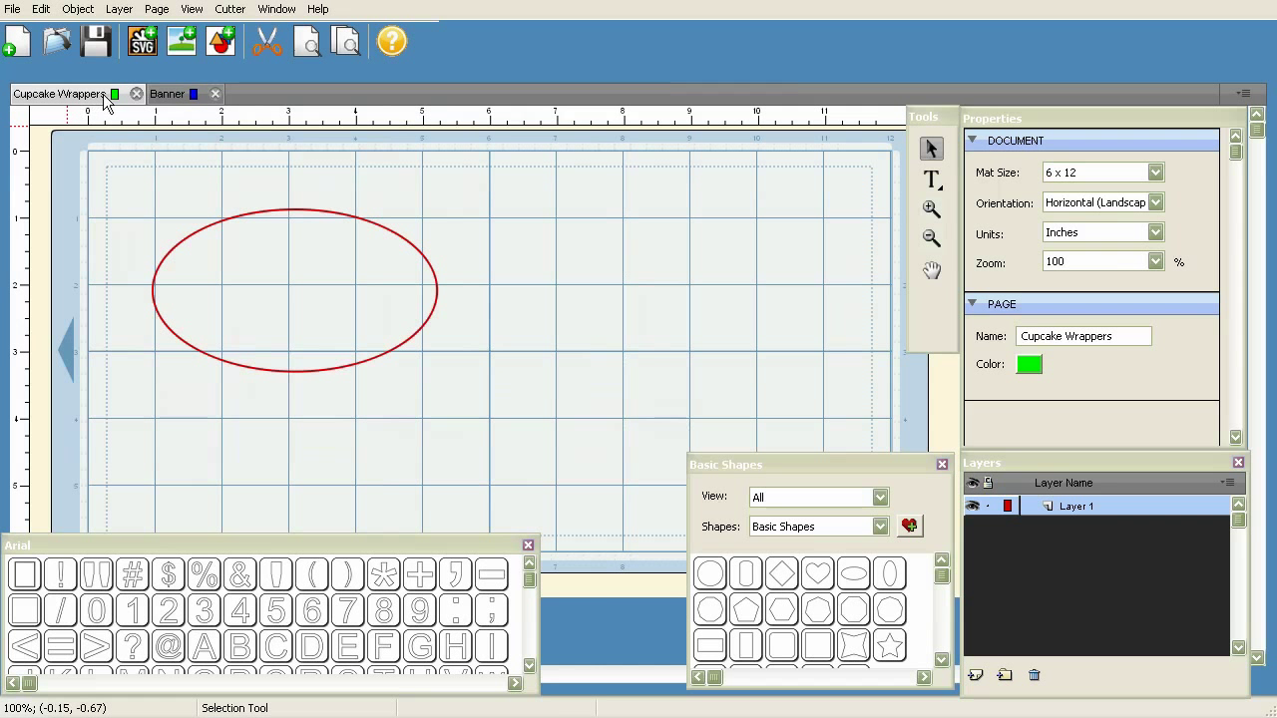
left_click(174, 94)
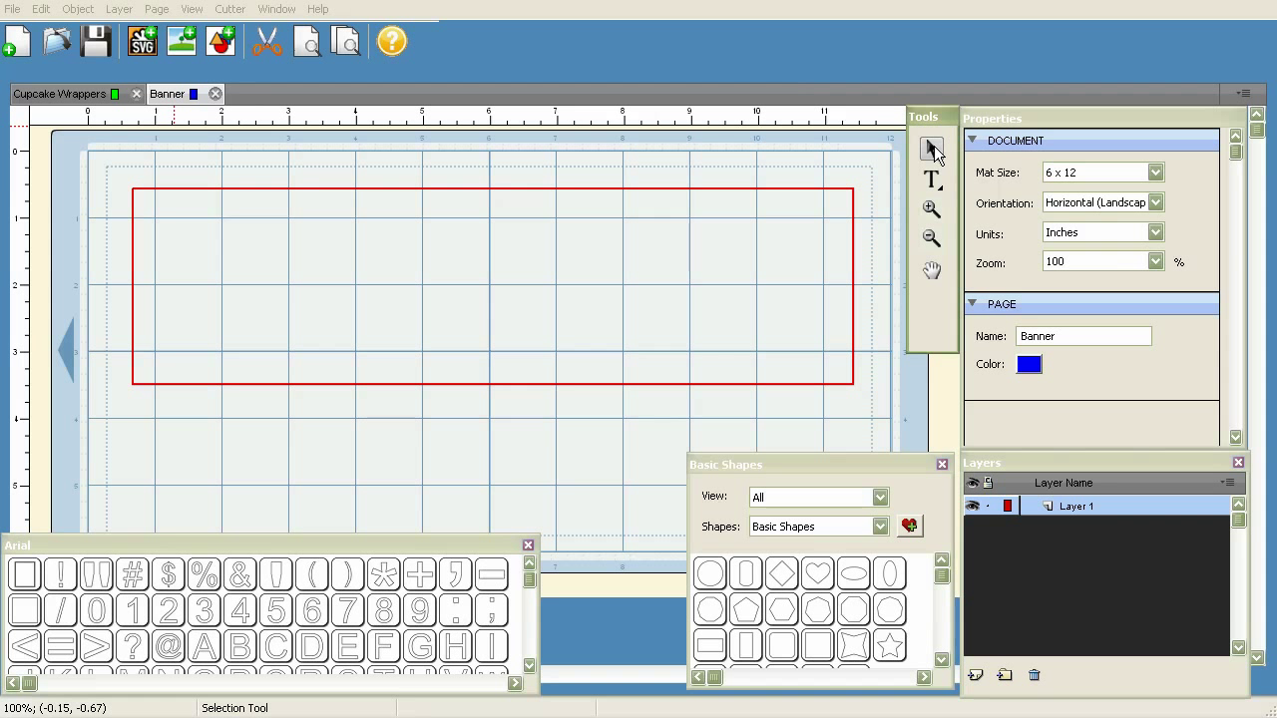
Shrink the red Banner rectangle to 6.01 × 1.73 inches, keeping it anchored at X 0.67, Y 0.57.
left_click(700, 190)
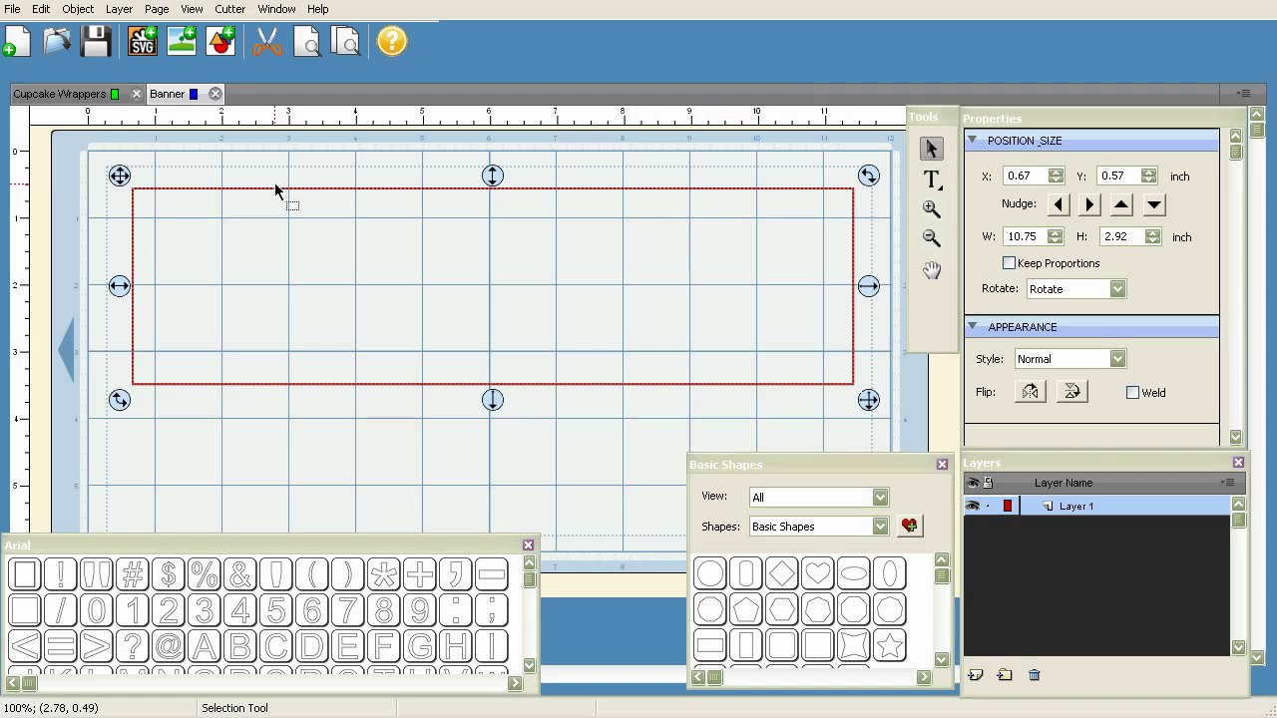
left_click_drag(869, 400, 551, 320)
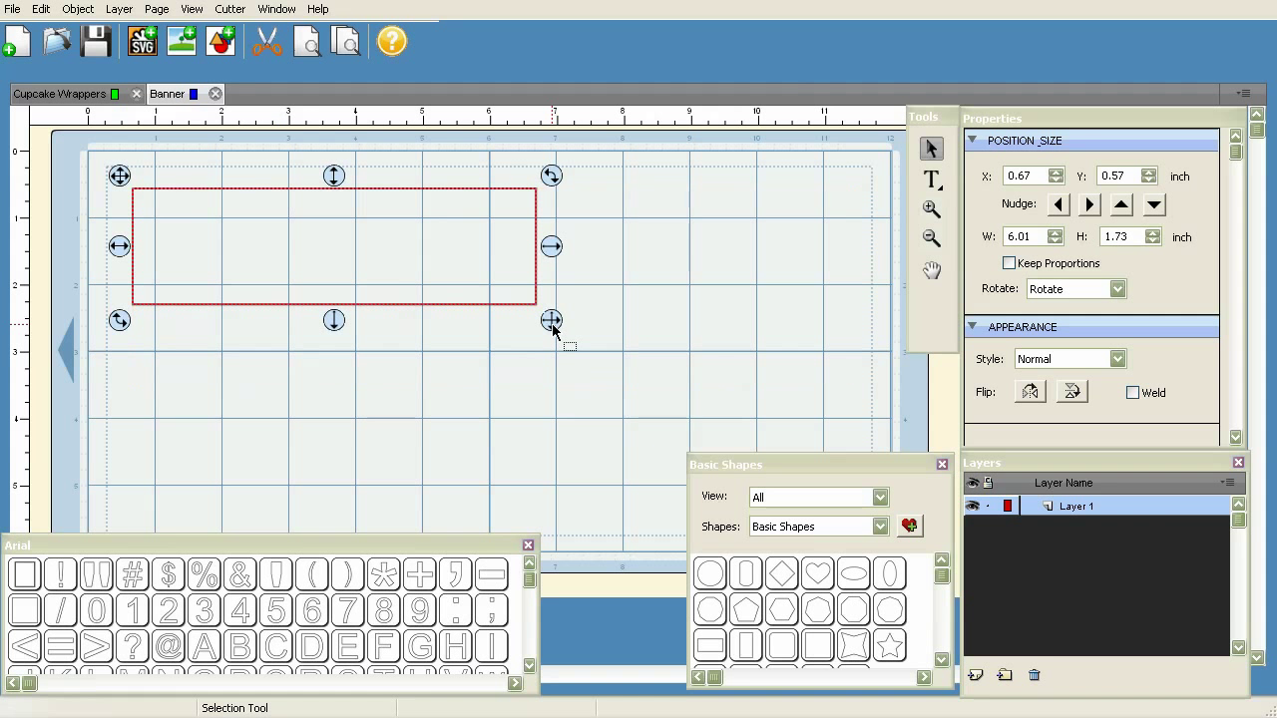
left_click(933, 271)
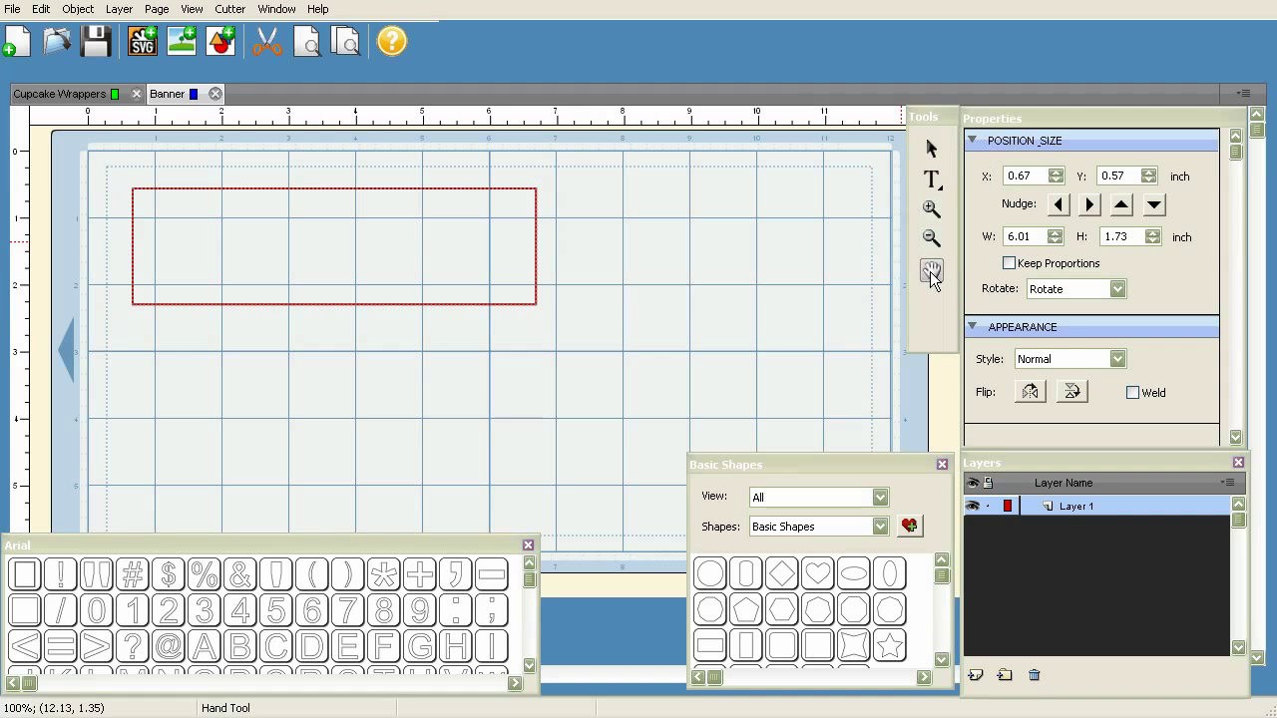
left_click(931, 211)
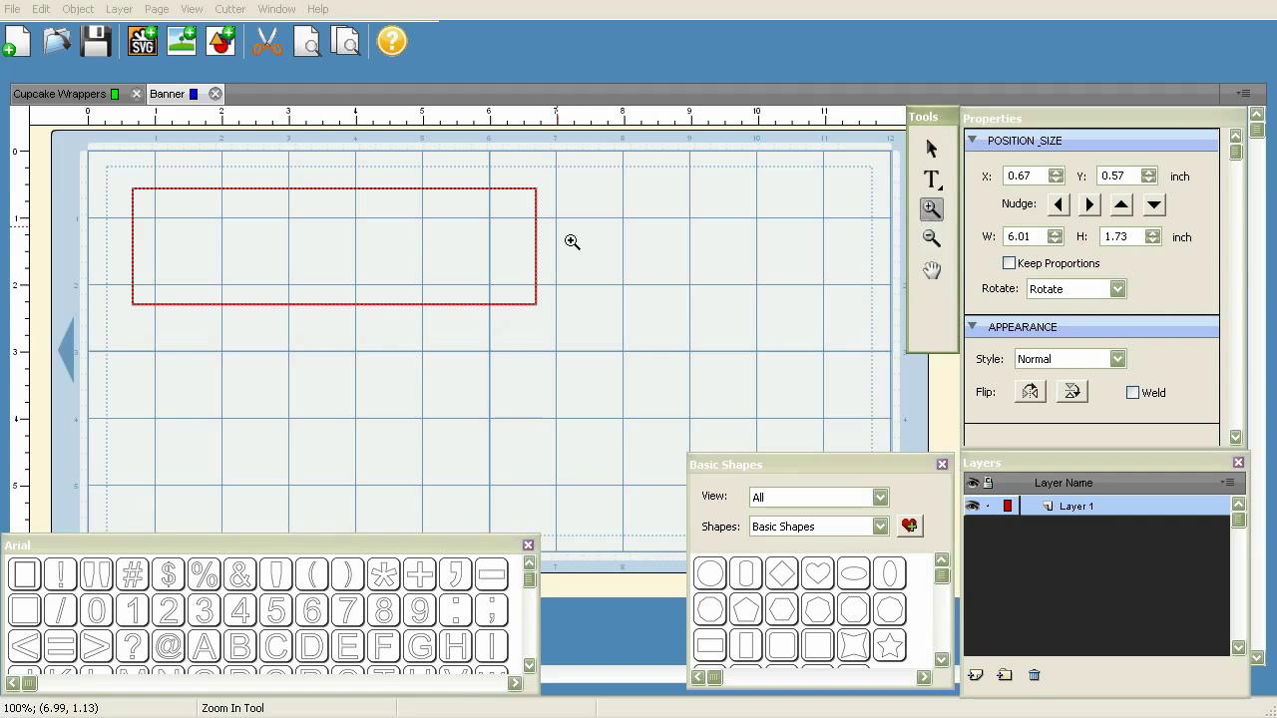
left_click(572, 242)
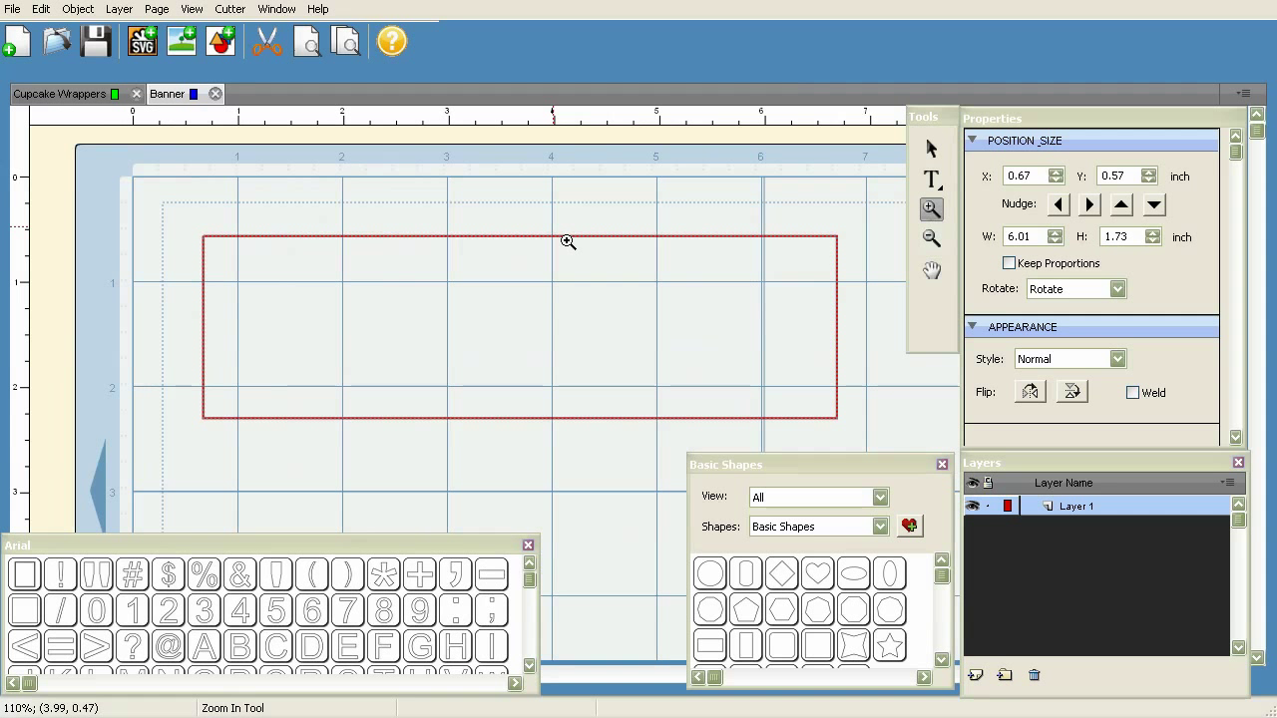
left_click(931, 212)
left_click(453, 262)
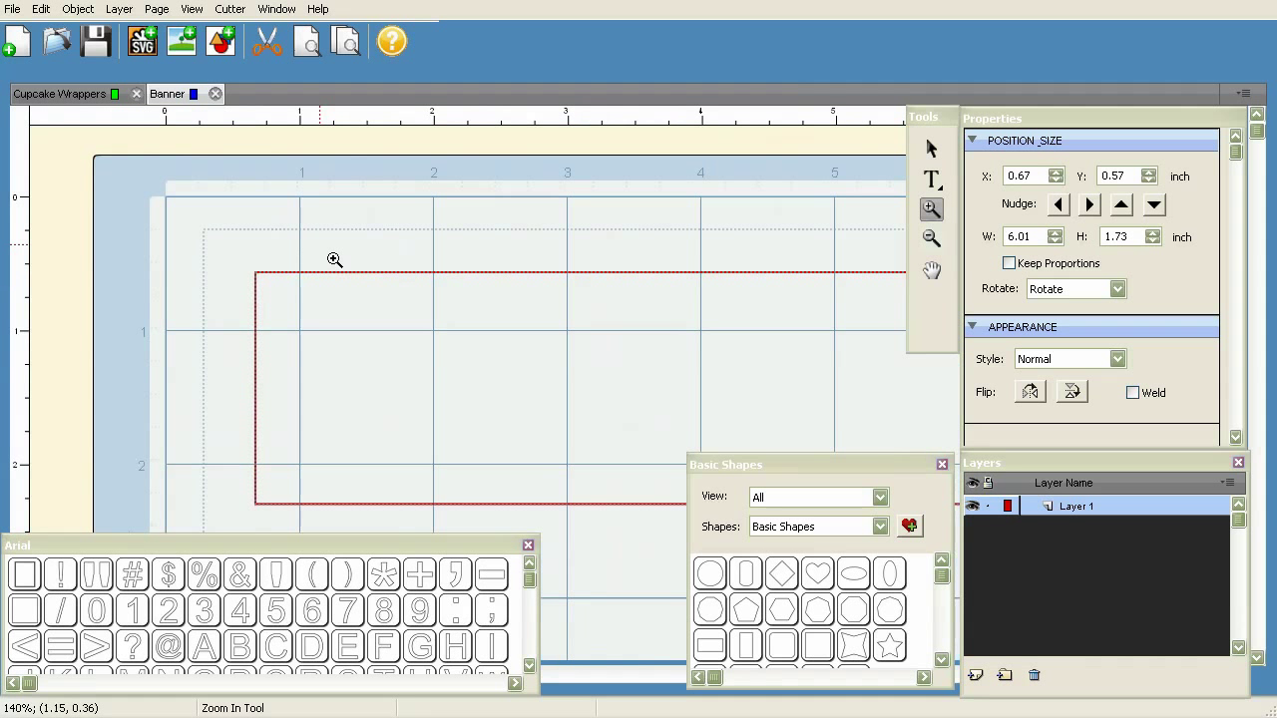
left_click(336, 259)
left_click(931, 271)
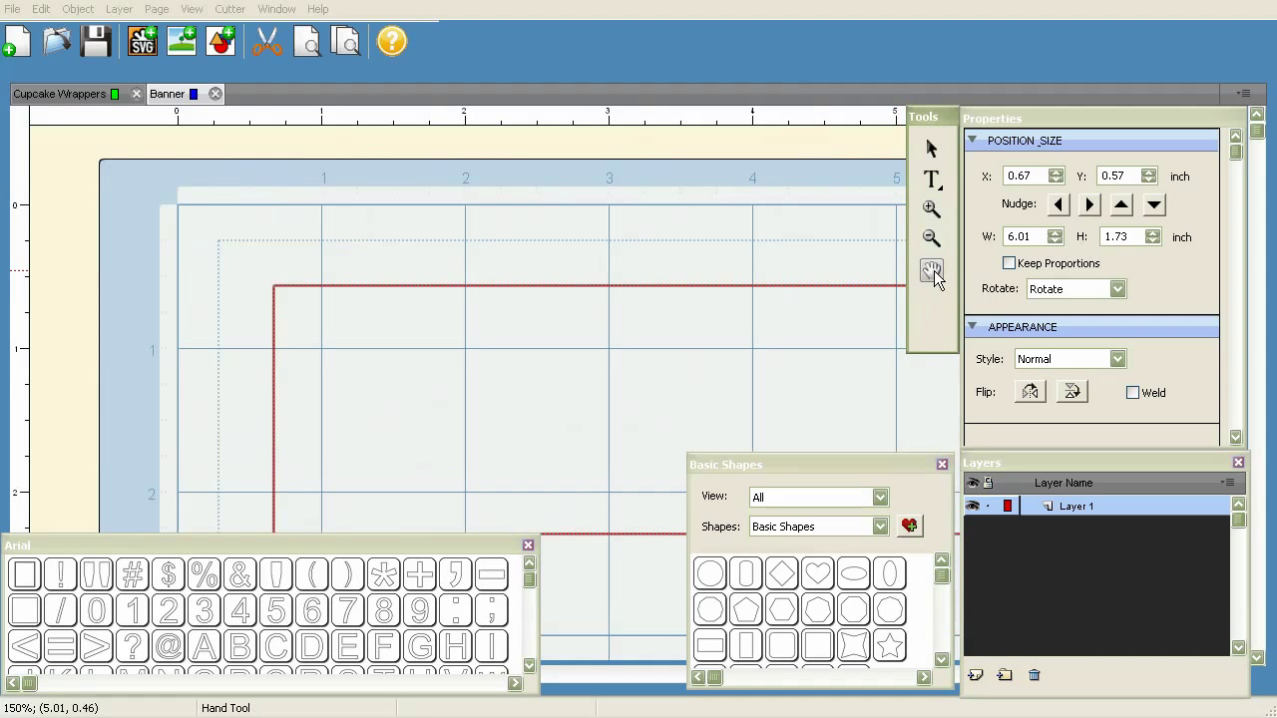
left_click_drag(641, 308, 593, 254)
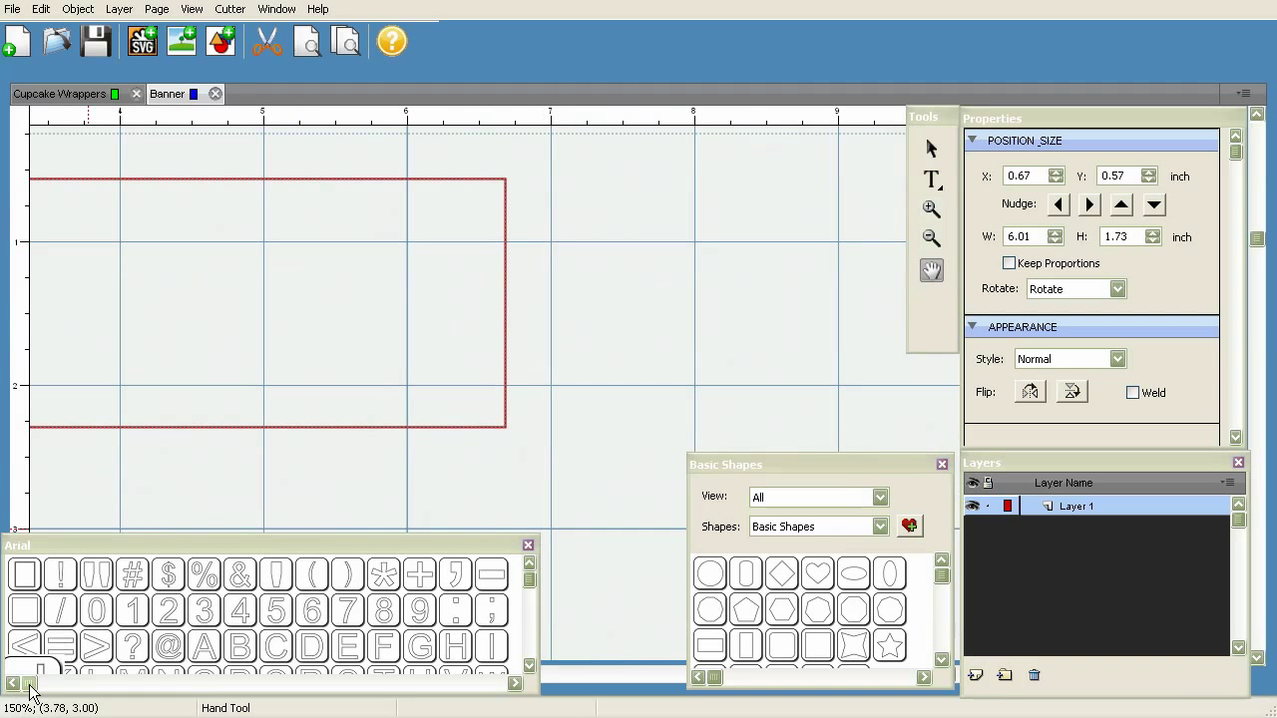
left_click(61, 685)
left_click_drag(62, 685, 31, 686)
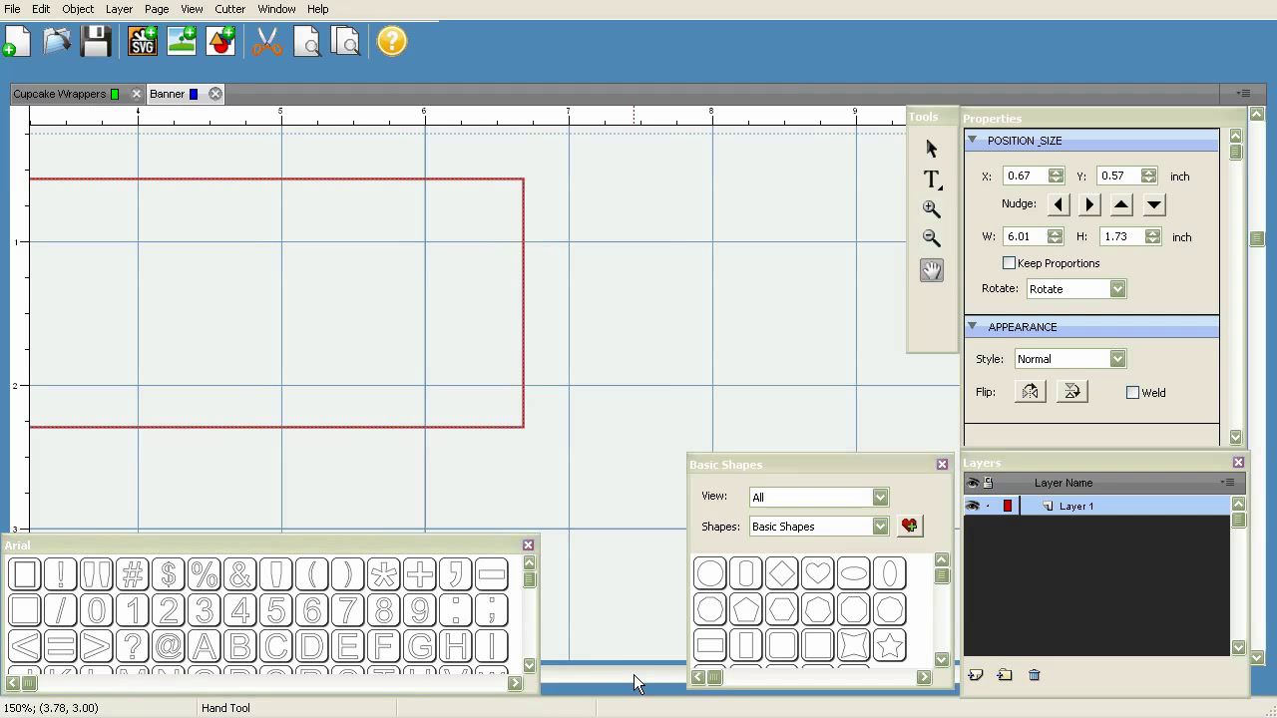
left_click_drag(1257, 244, 1257, 158)
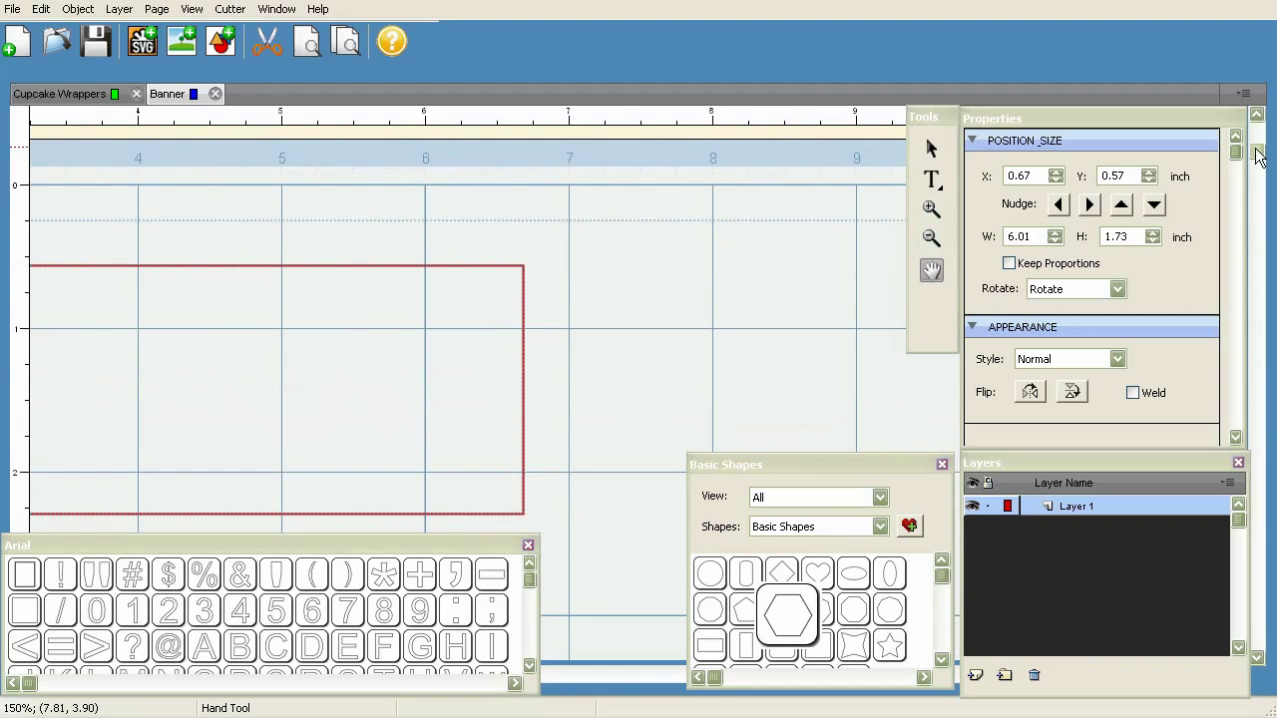
left_click_drag(370, 317, 607, 416)
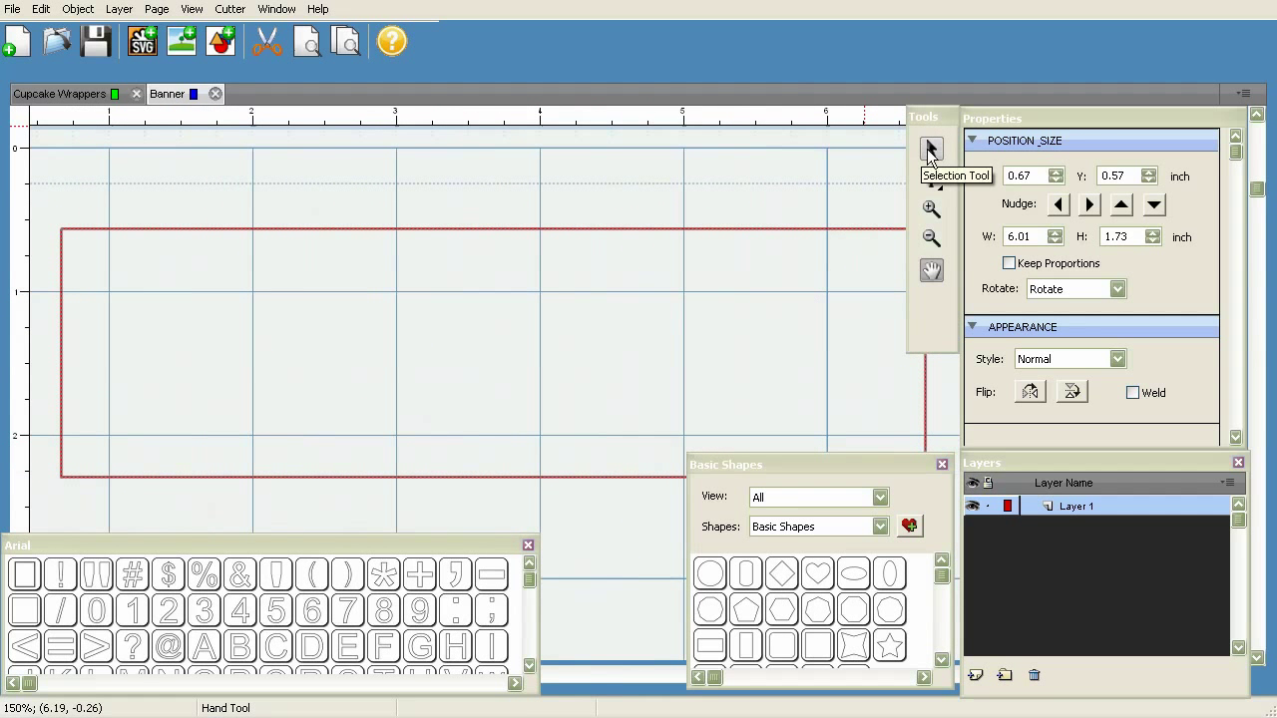
left_click(931, 238)
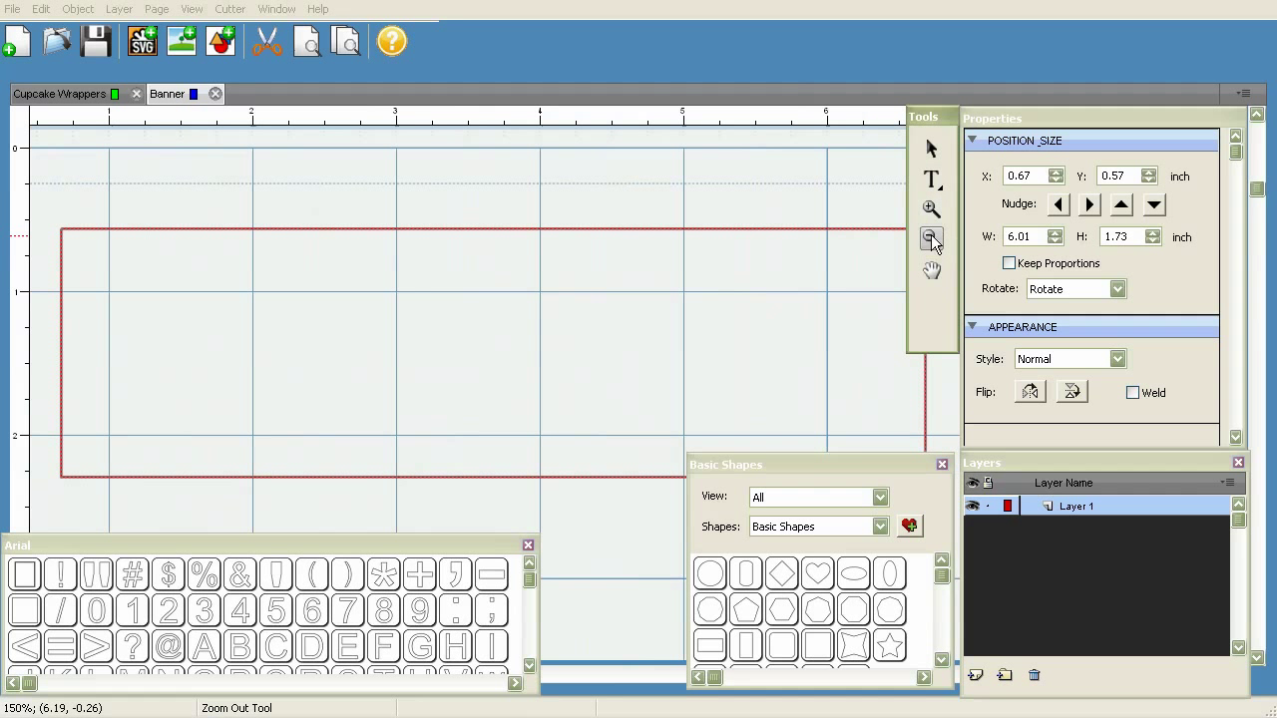
left_click(589, 296)
left_click(585, 304)
left_click(596, 302)
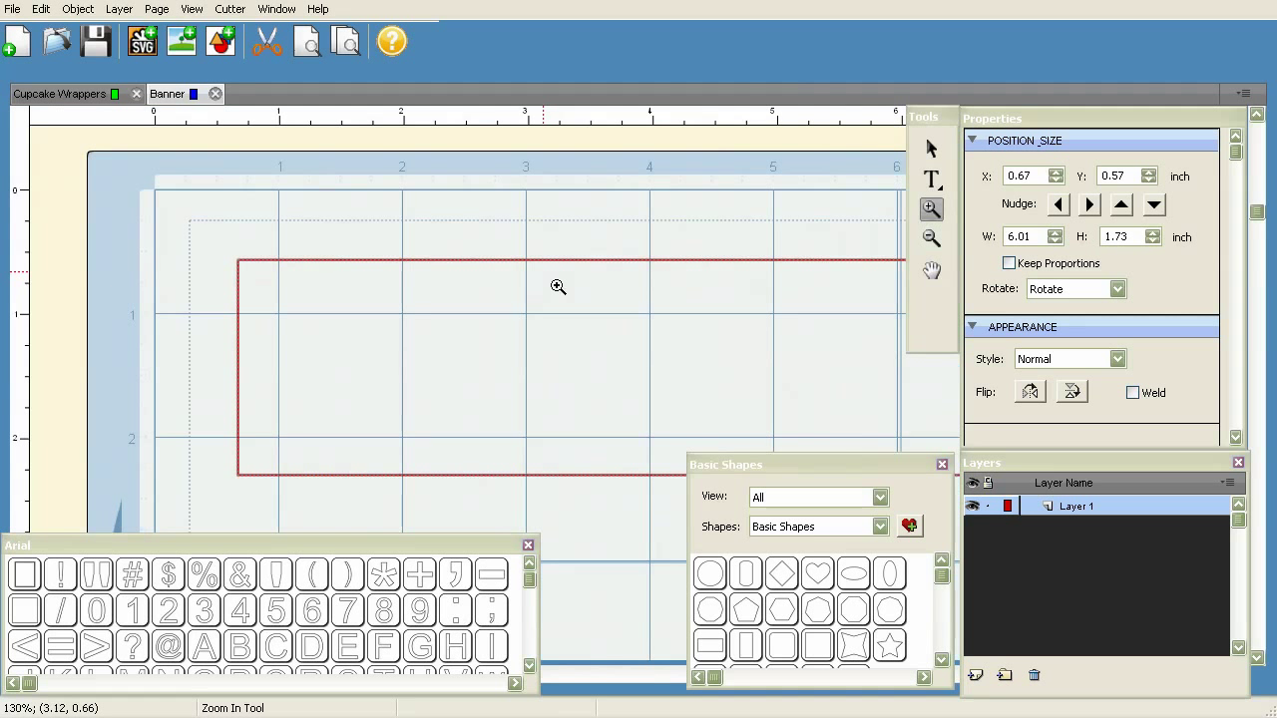
Zoom back in on the red rectangle and bring up the Type tool's horizontal and vertical text choices.
left_click(565, 284)
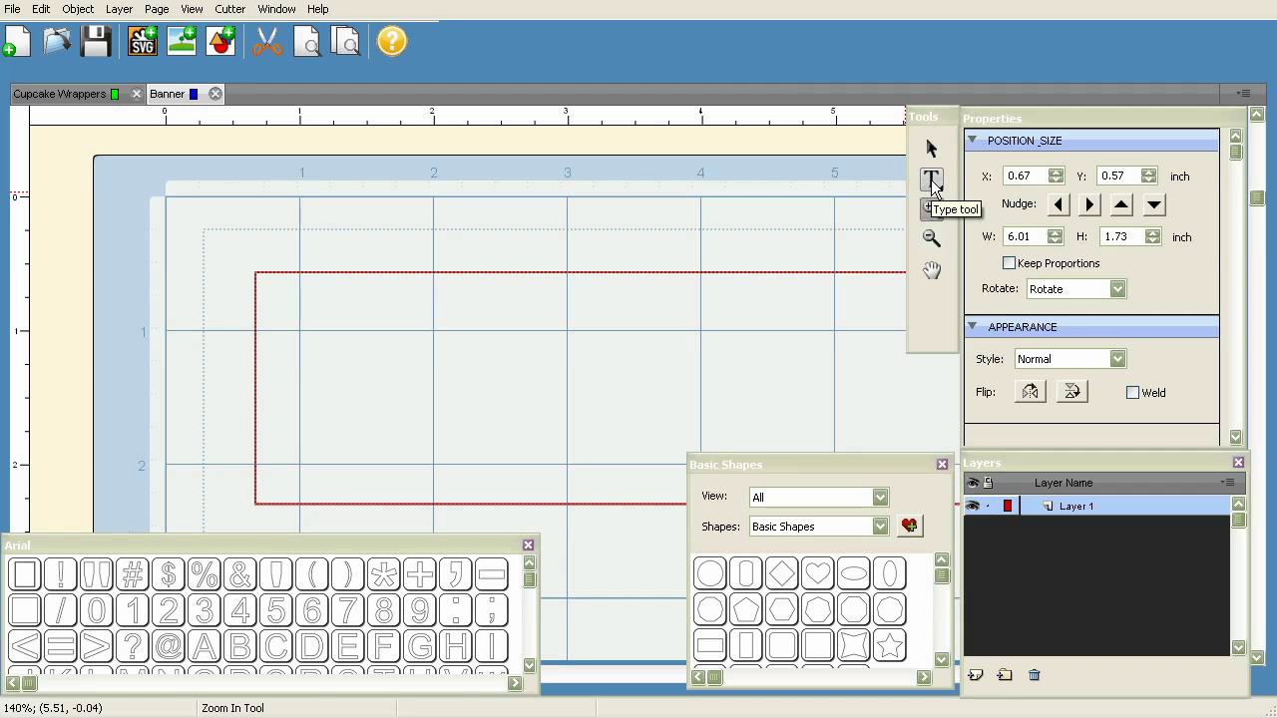
left_click(932, 182)
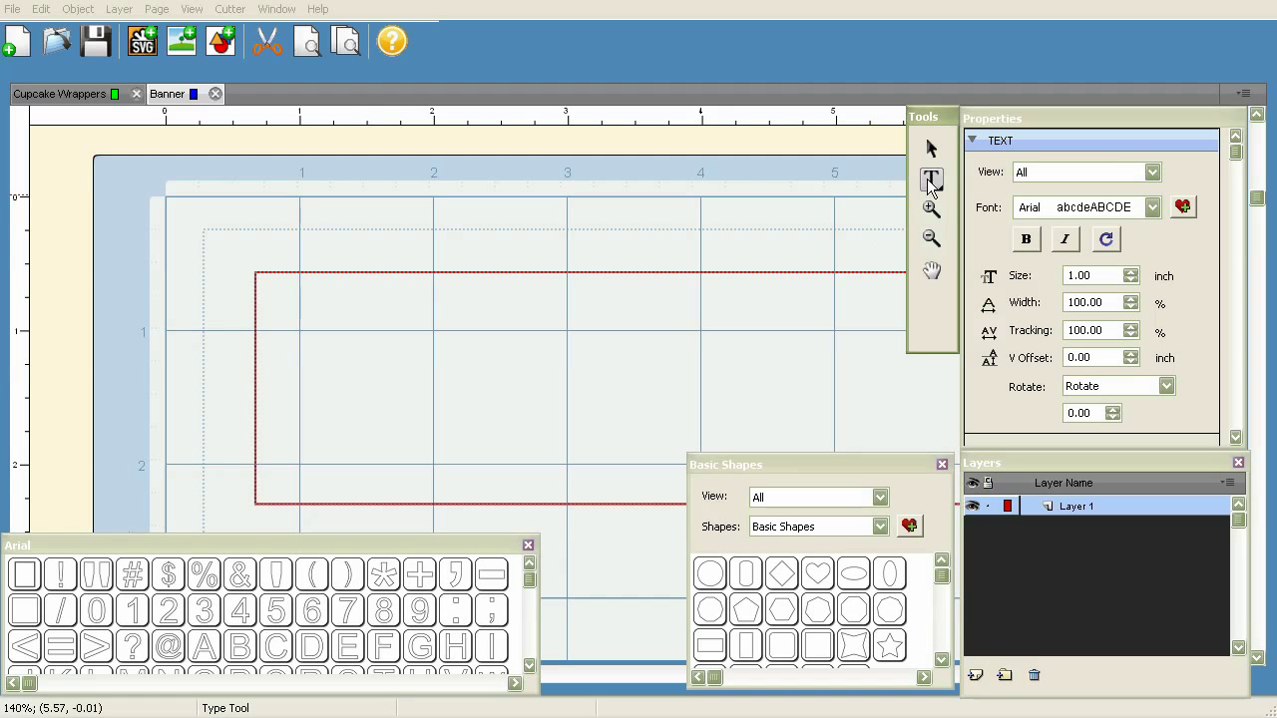
left_click(931, 179)
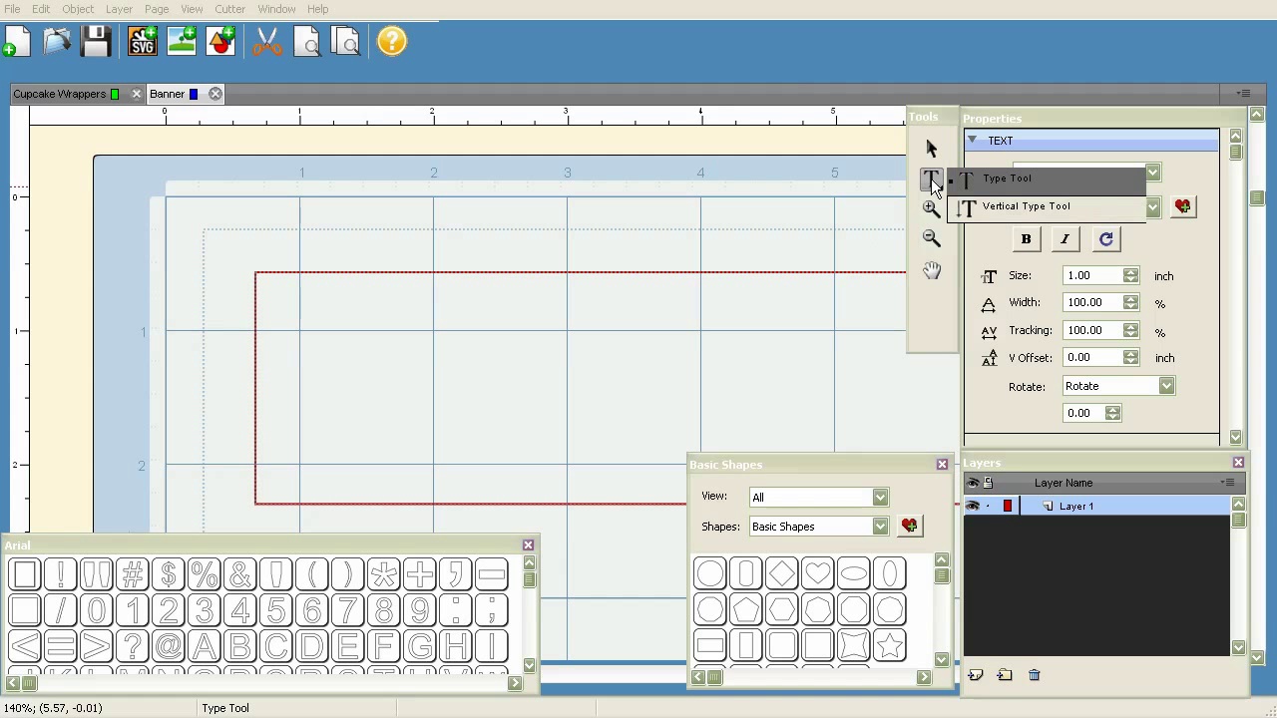
Type 'Happy' as horizontal 1-inch Arial text inside the banner rectangle.
left_click(983, 187)
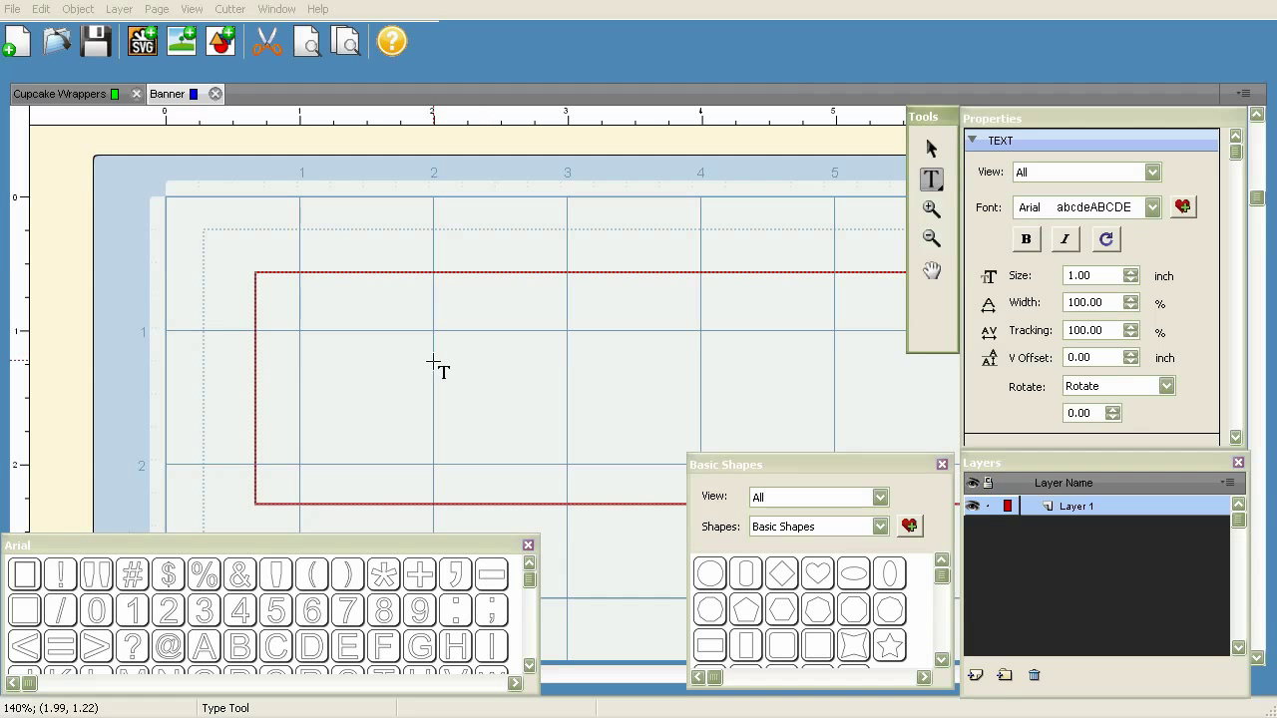
left_click(367, 375)
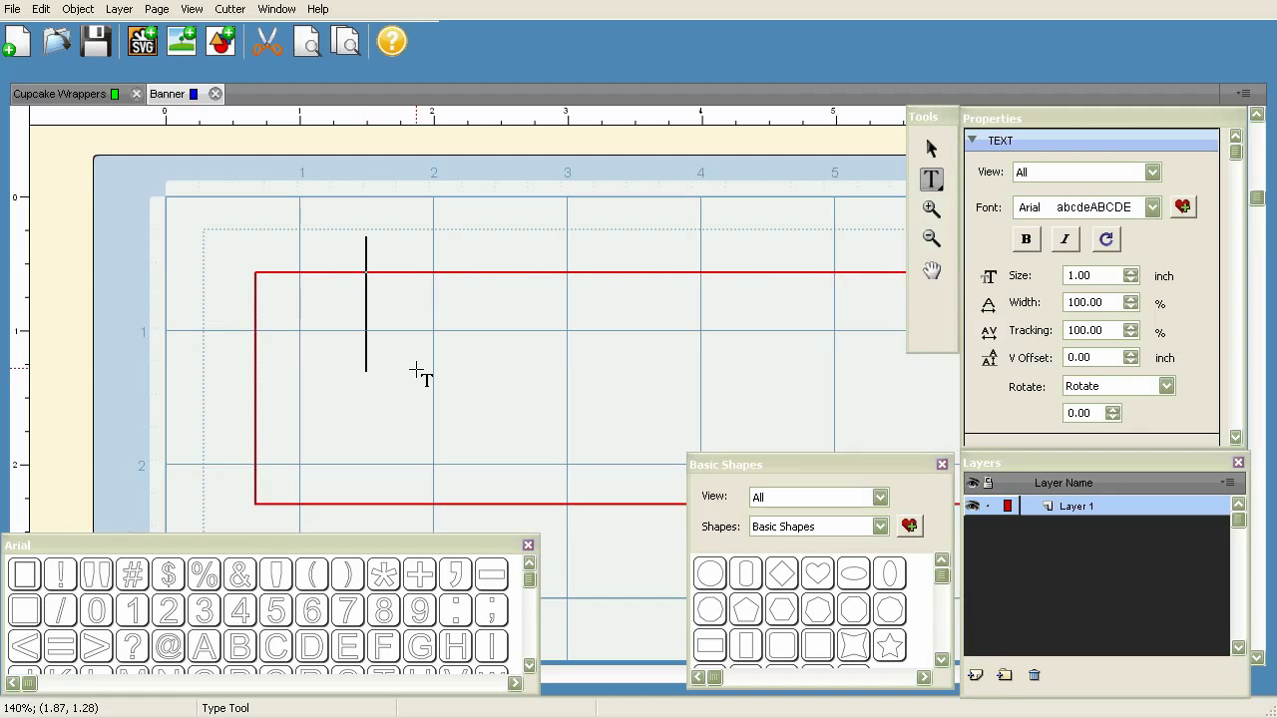
type("Happy")
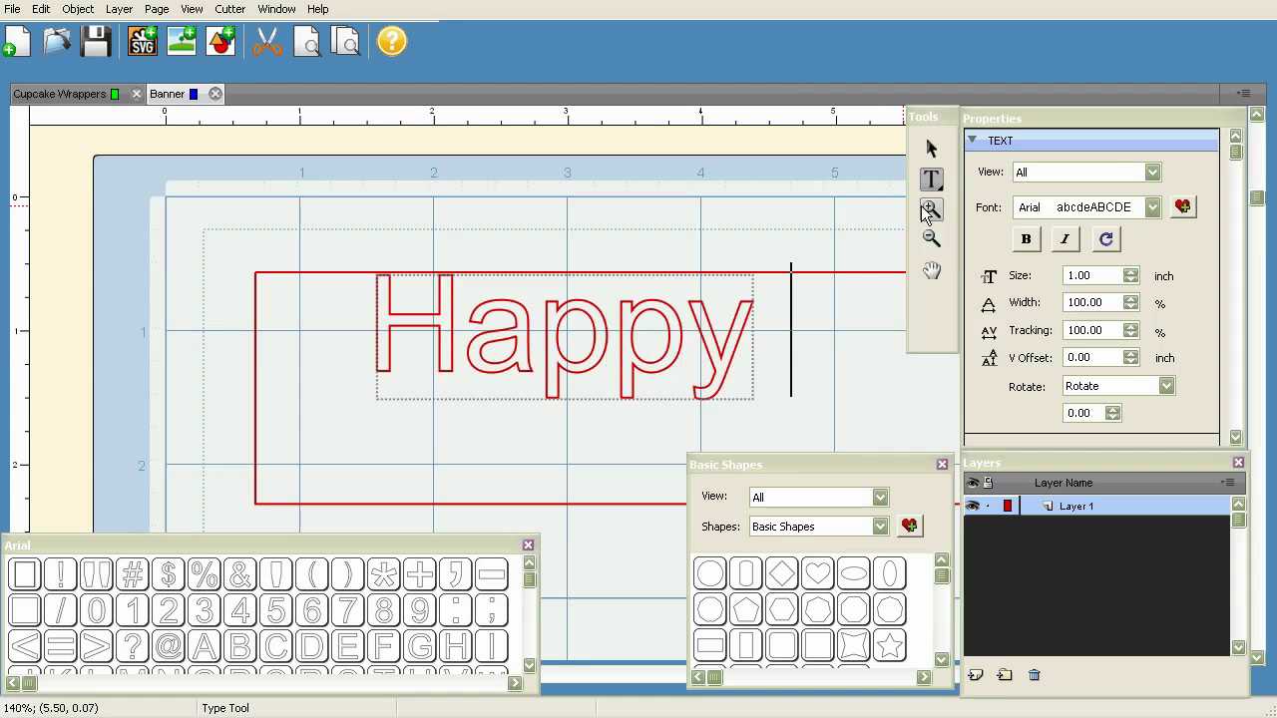
Switch to vertical text and zoom out to show more of the page.
left_click(932, 178)
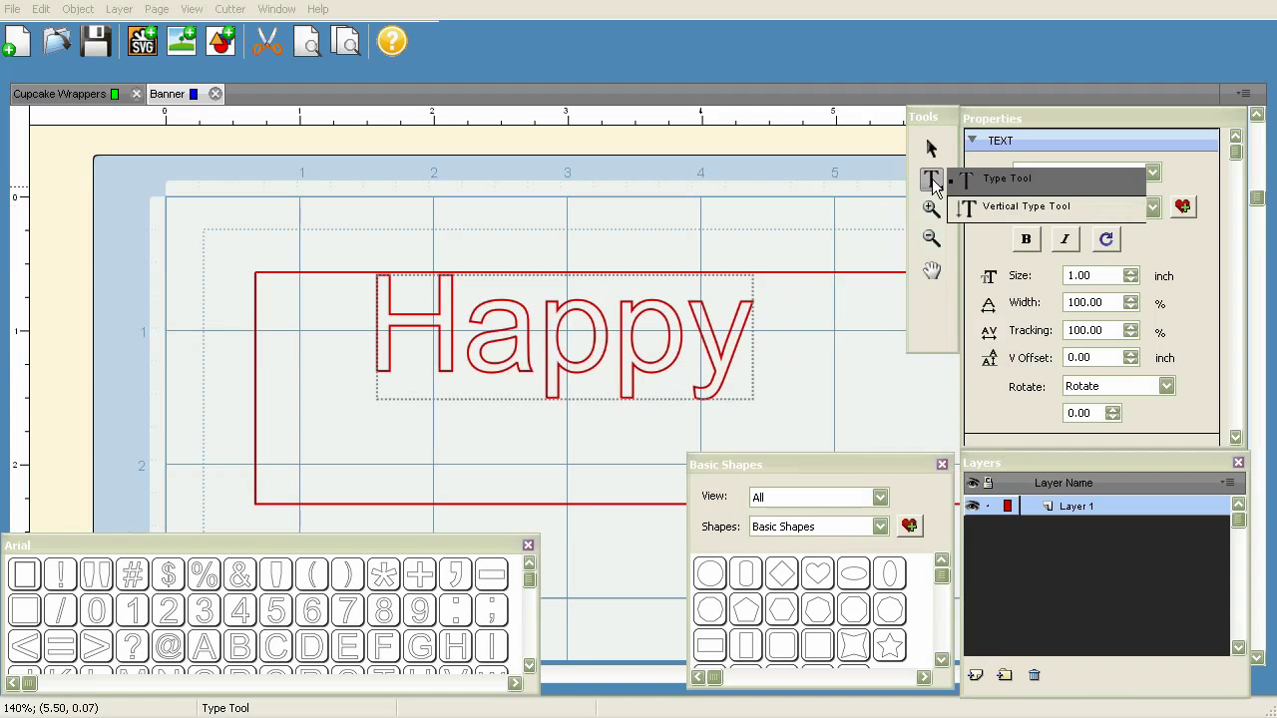
left_click(977, 210)
left_click(932, 237)
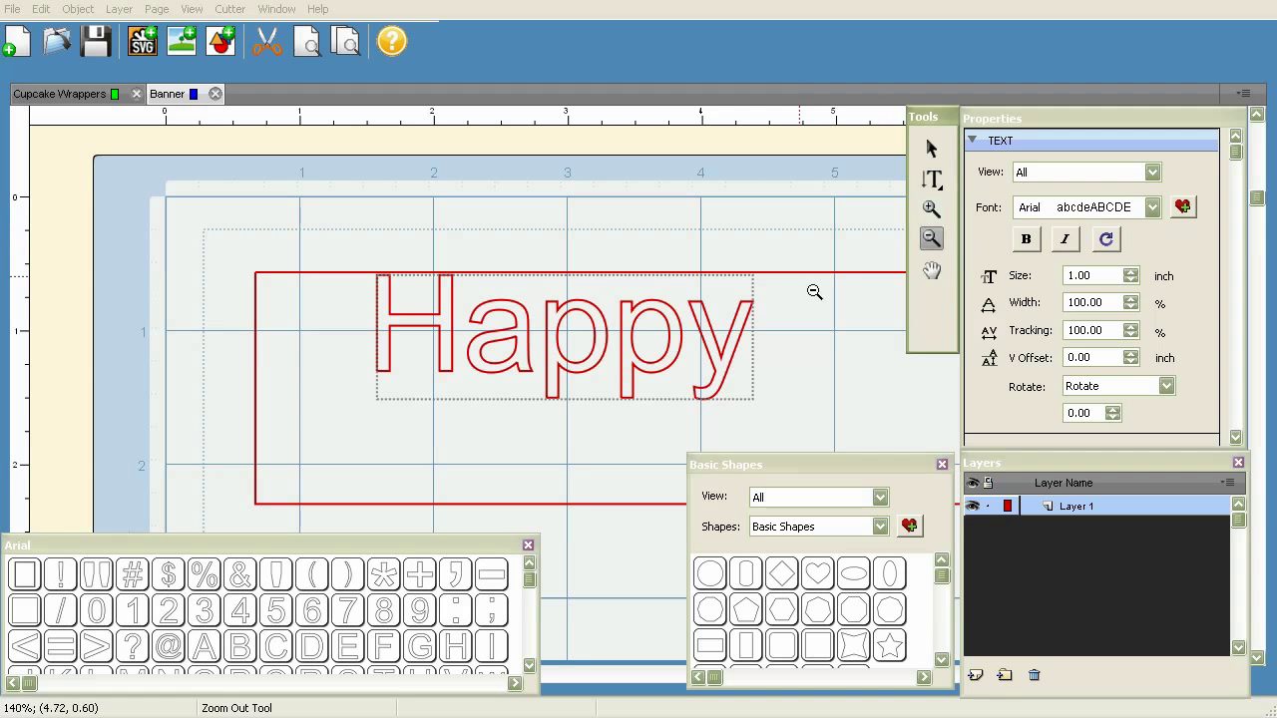
left_click(313, 297)
left_click(317, 295)
left_click(310, 290)
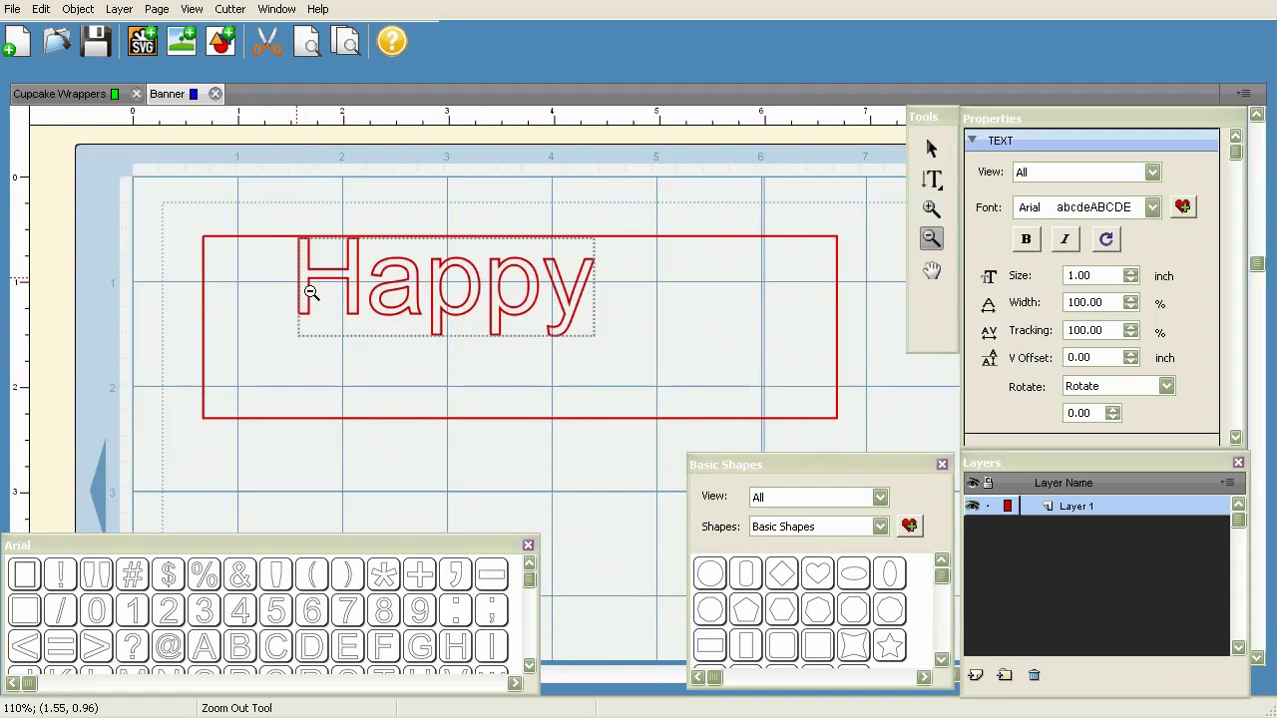
left_click(301, 292)
left_click(650, 251)
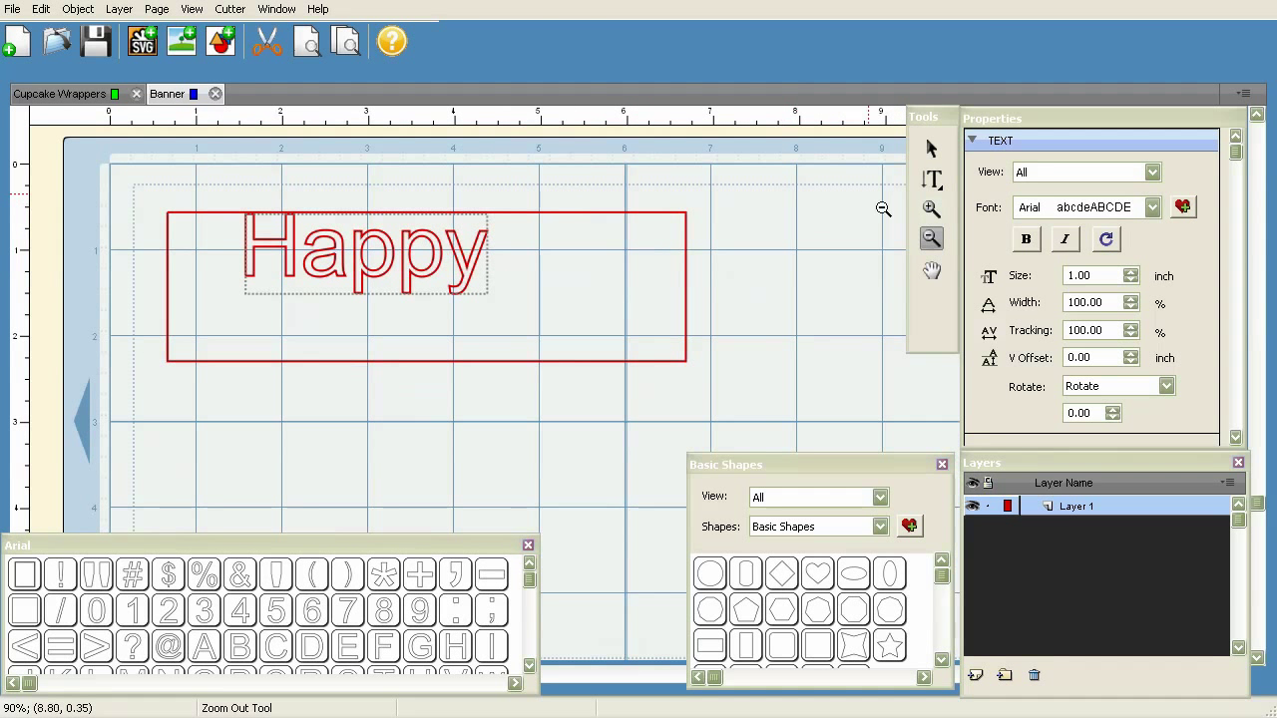
Add a vertical 'Happy' and move it up-left so it crosses the banner's right end.
left_click(933, 179)
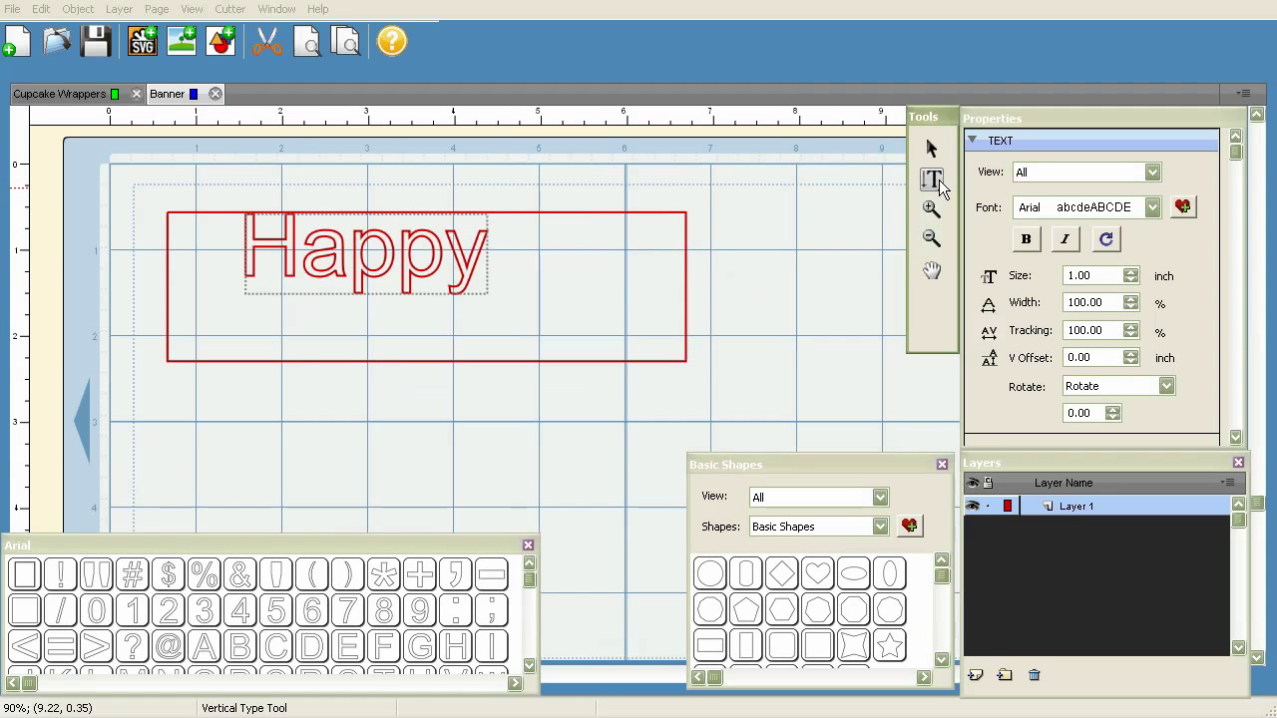
left_click(970, 209)
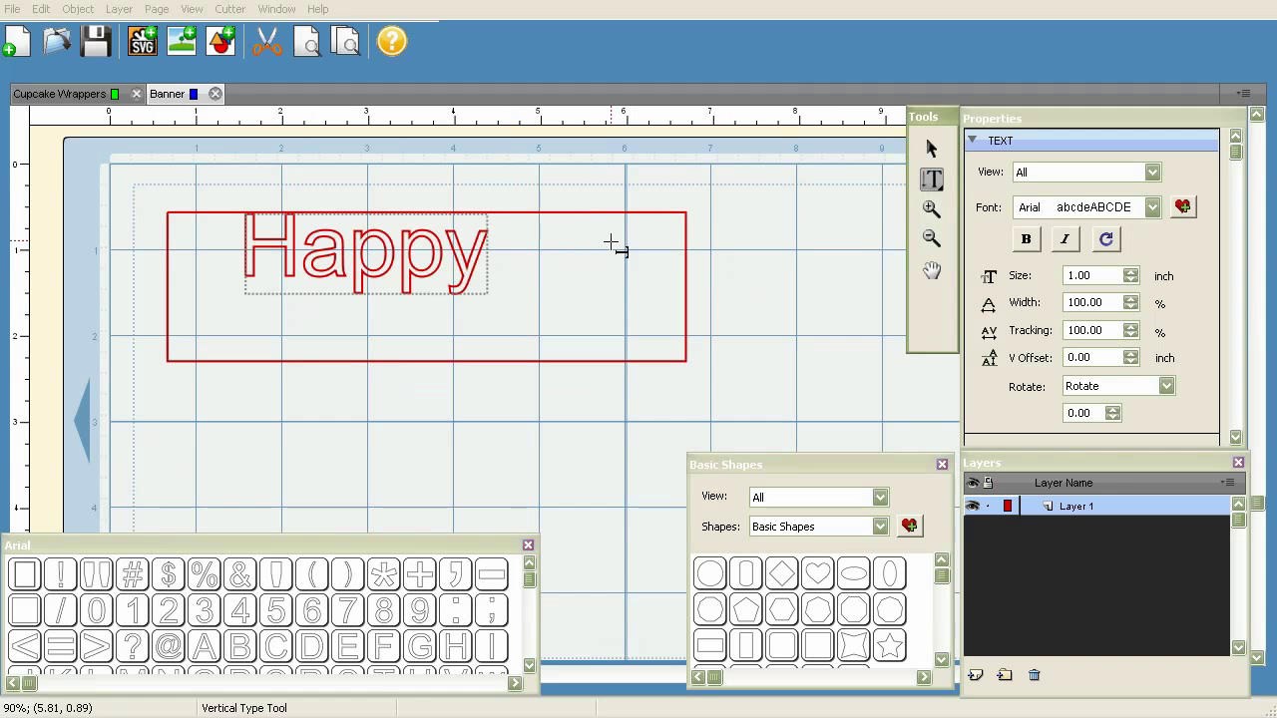
left_click(611, 246)
type("Happy")
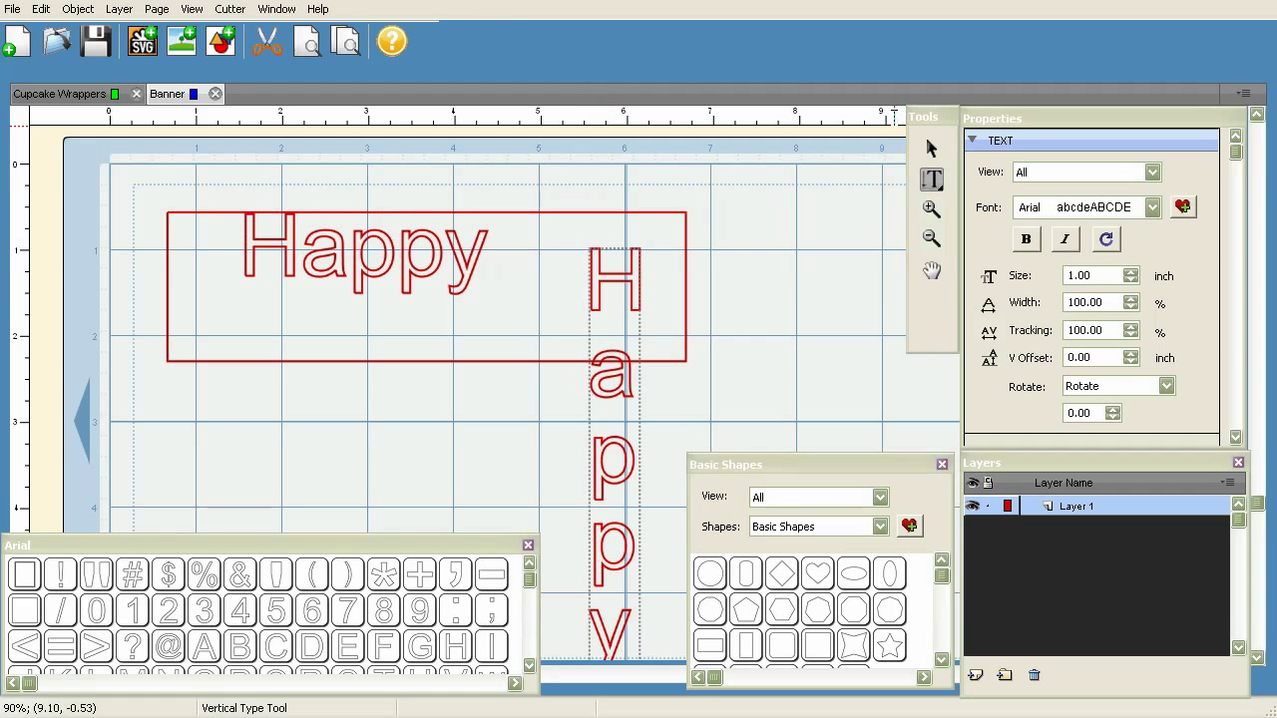
left_click(930, 148)
left_click_drag(596, 244, 565, 186)
left_click(750, 226)
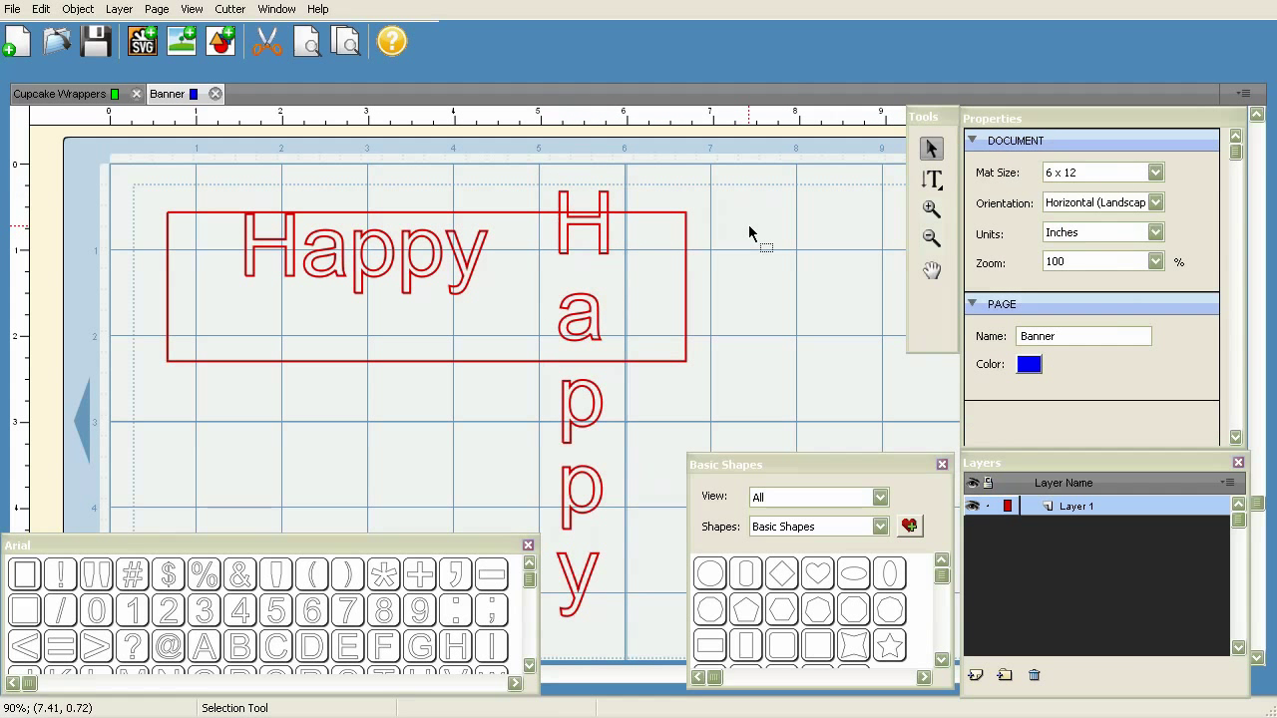